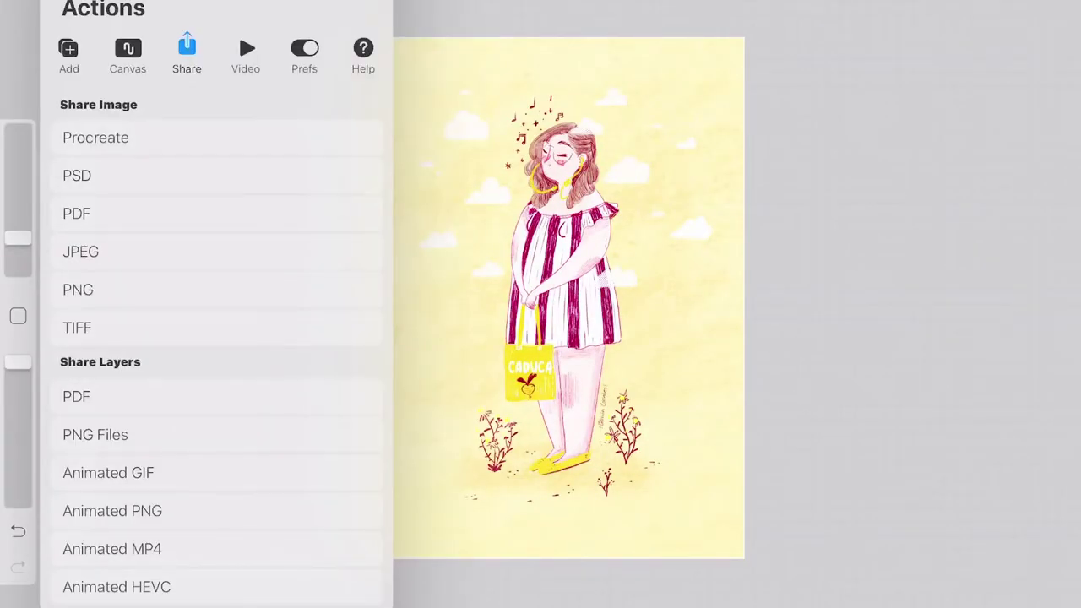
Export the yellow girl illustration from Procreate as a PSD file
left_click(75, 175)
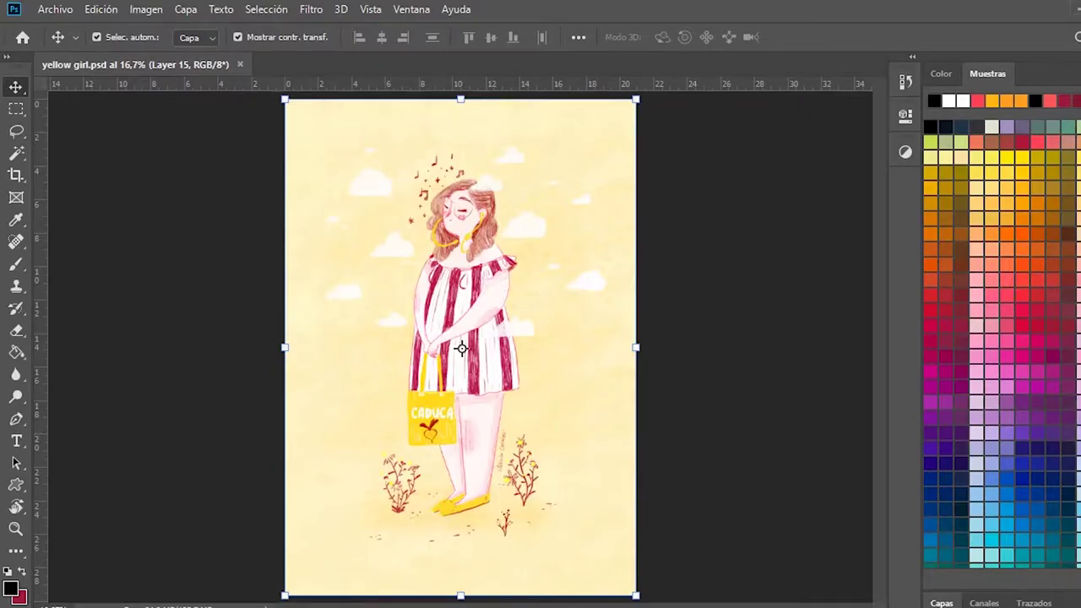
Show the layer list, hide cloud Layer 13, and zoom in on the girl's face
left_click(939, 596)
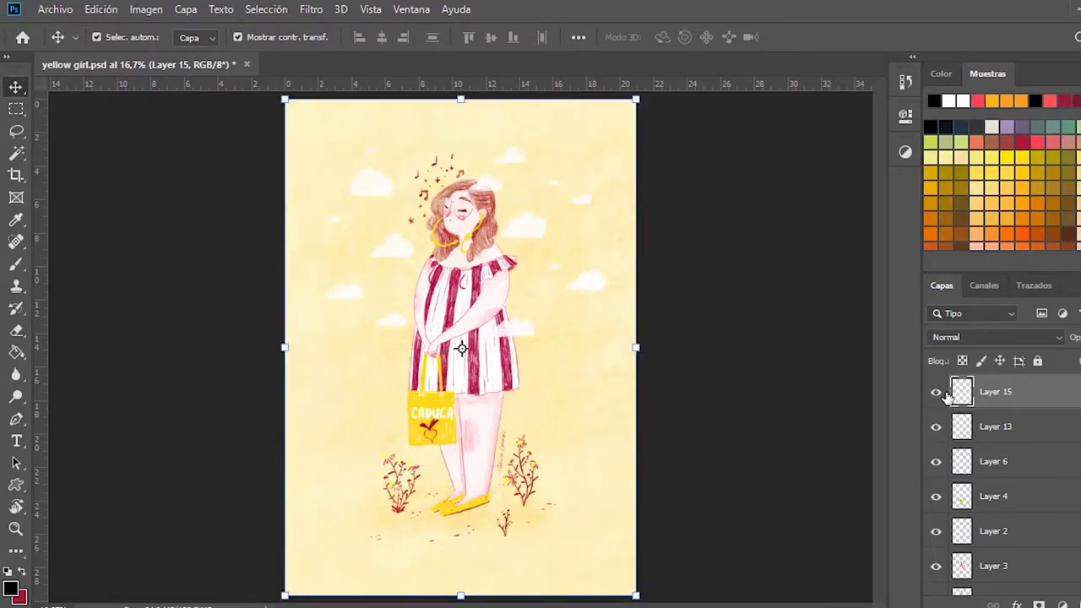
left_click(938, 428)
scroll(461, 242, "up", 5)
left_click_drag(494, 198, 499, 312)
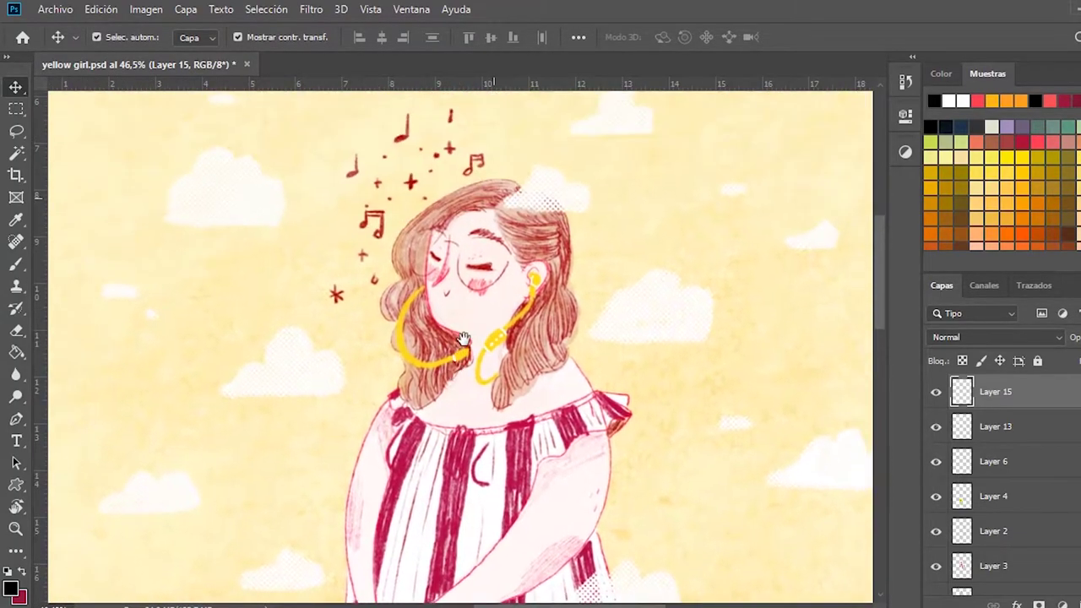
scroll(506, 284, "up", 3)
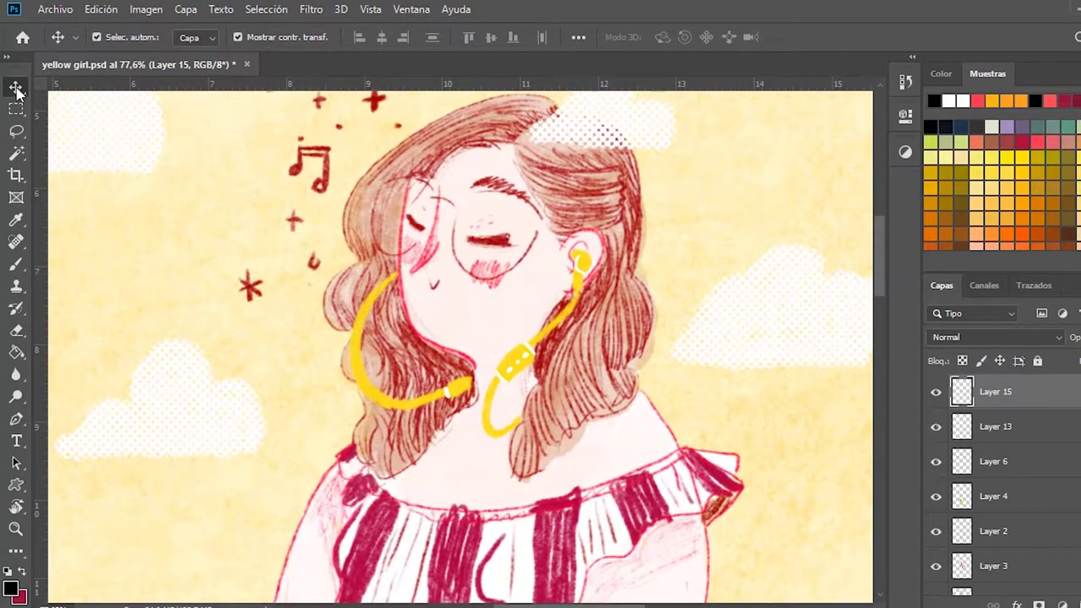
Erase the stray red loops above the neckline on Layer 11, then view the whole illustration
left_click(665, 385)
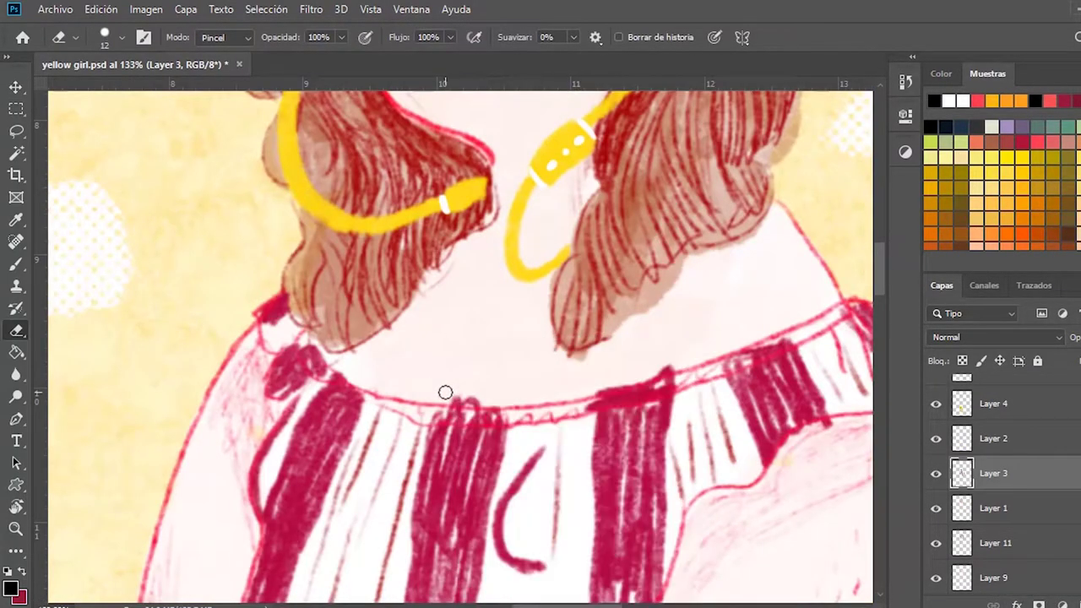
left_click_drag(445, 391, 480, 398)
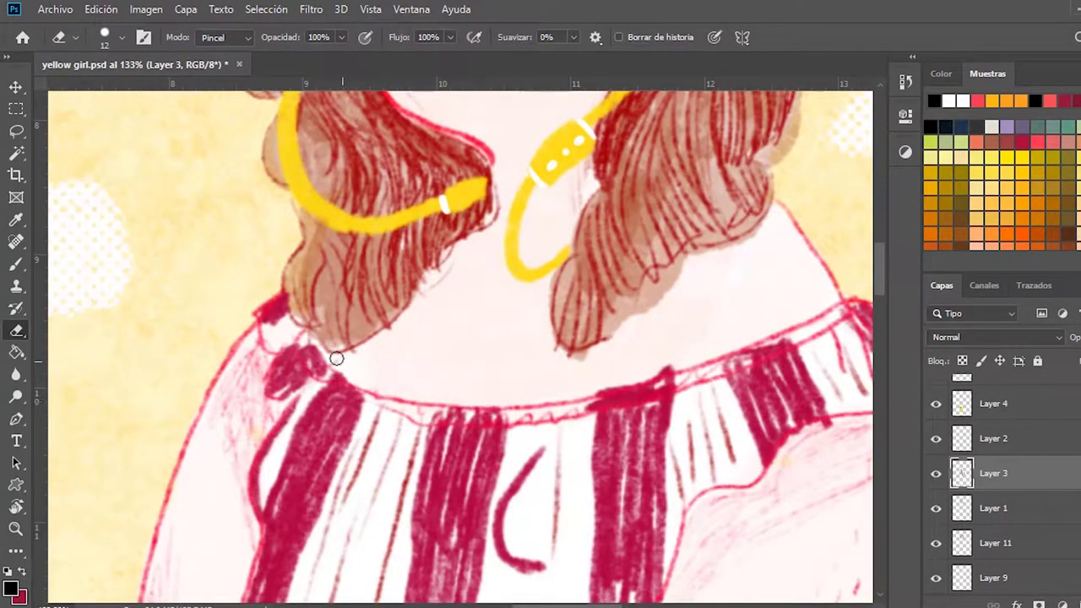
mouse_move(678, 363)
left_mouse_down()
mouse_move(699, 253)
mouse_move(684, 416)
mouse_move(746, 451)
left_mouse_up()
scroll(684, 416, "down", 5)
scroll(637, 385, "down", 3)
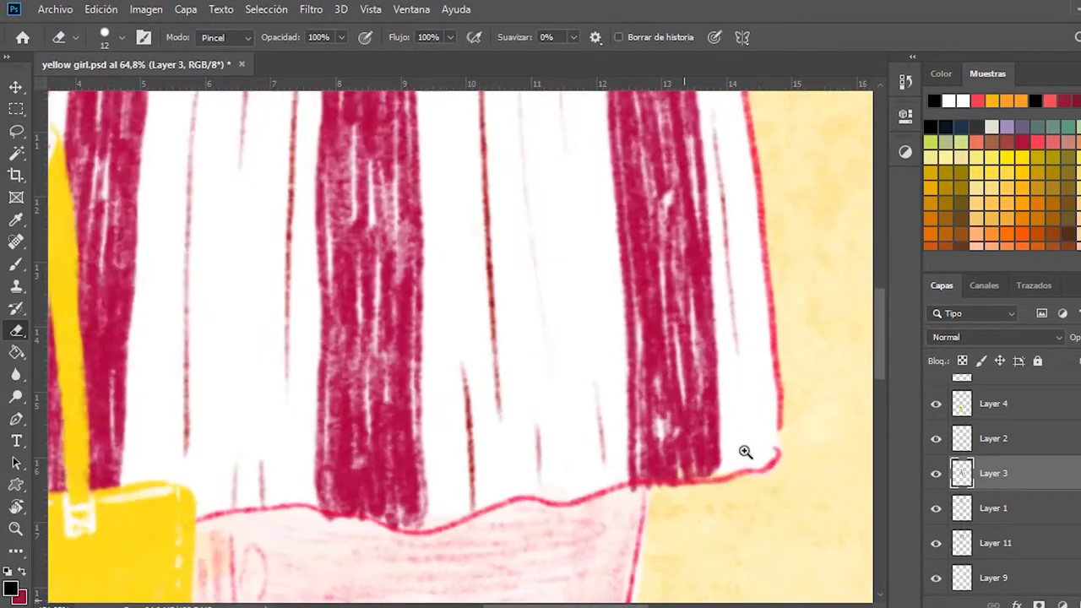
mouse_move(632, 226)
left_mouse_down()
mouse_move(448, 358)
mouse_move(458, 273)
mouse_move(469, 337)
left_mouse_up()
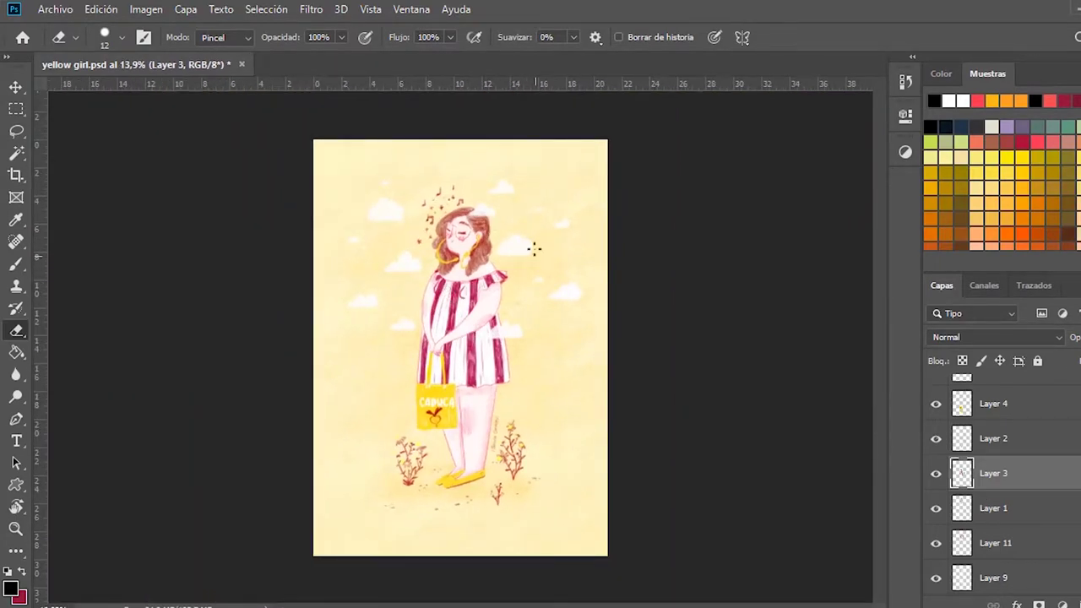
Recolour Layer 11's hair blue with Hue/Saturation: hue -180, saturation +13
key("v")
key("alt+bracketleft")
key("alt+bracketleft")
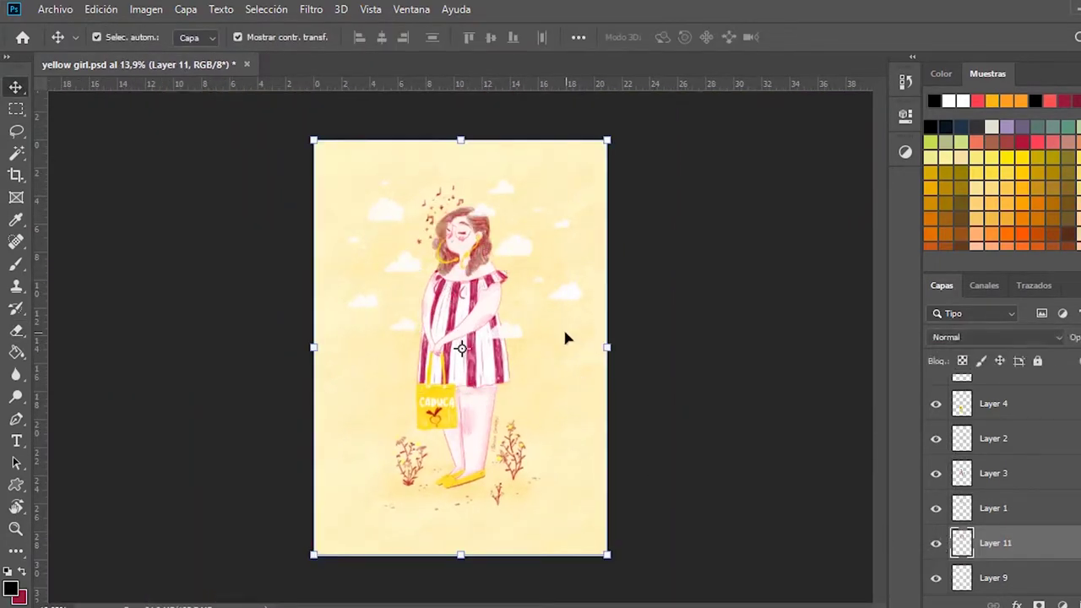
key("ctrl+u")
left_click_drag(743, 87, 785, 91)
left_click_drag(766, 210, 682, 212)
left_click_drag(765, 253, 776, 253)
left_click_drag(765, 296, 768, 302)
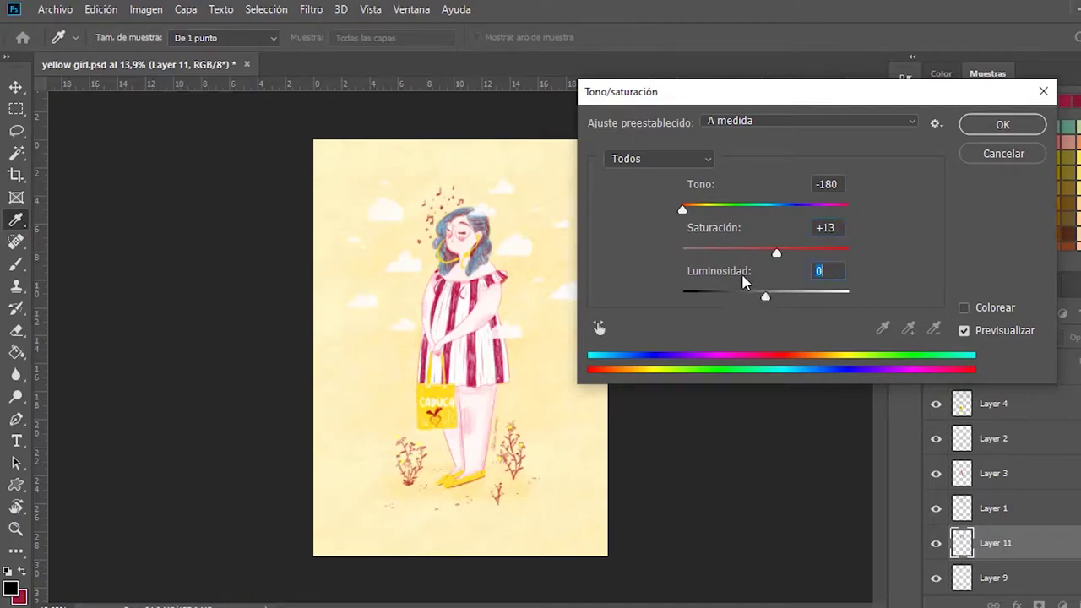
left_click(996, 133)
Set up a 6 px brush painting in the hair's light blue
key("v")
scroll(583, 198, "up", 5)
scroll(590, 188, "down", 3)
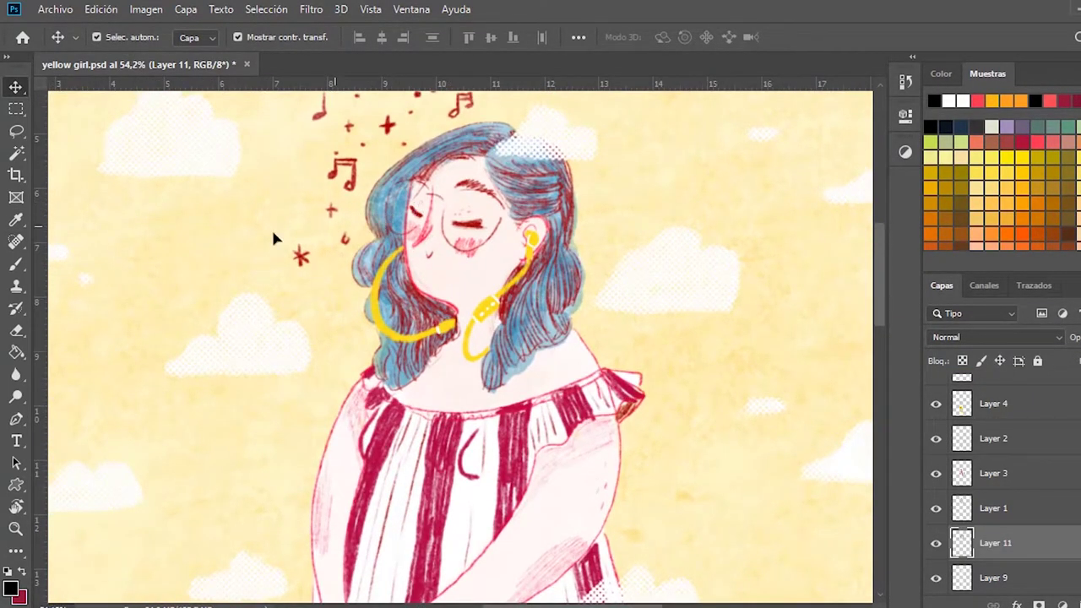
key("b")
left_click(398, 203, "alt")
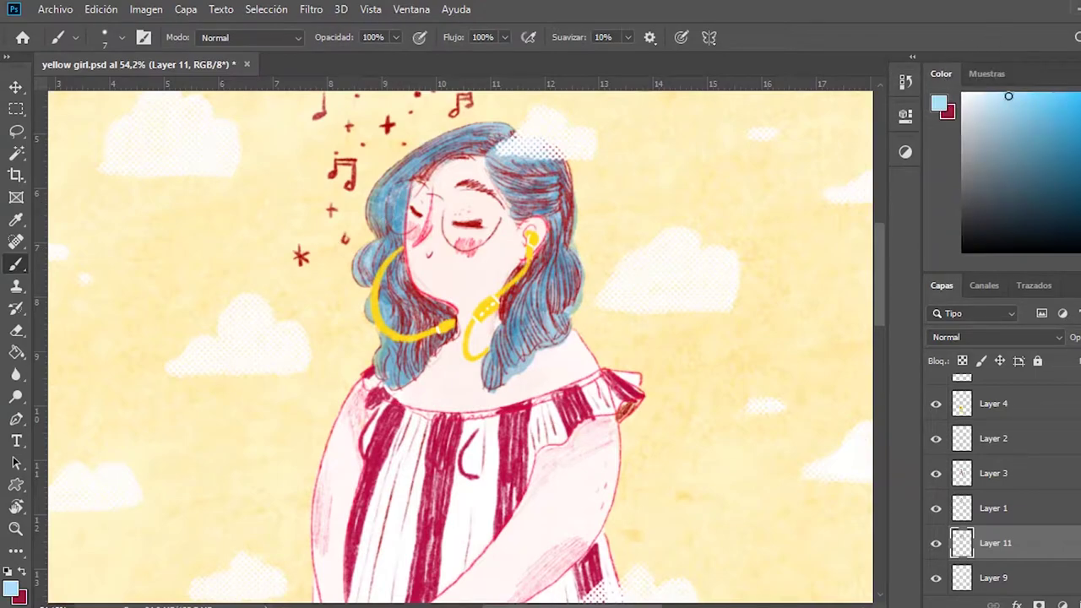
right_click(418, 206)
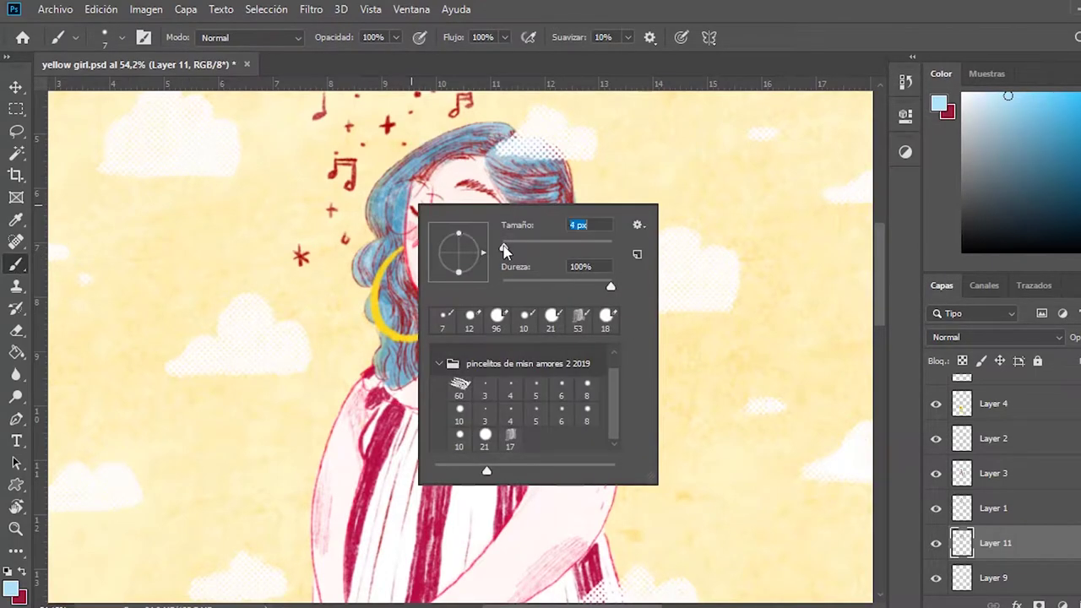
key("Return")
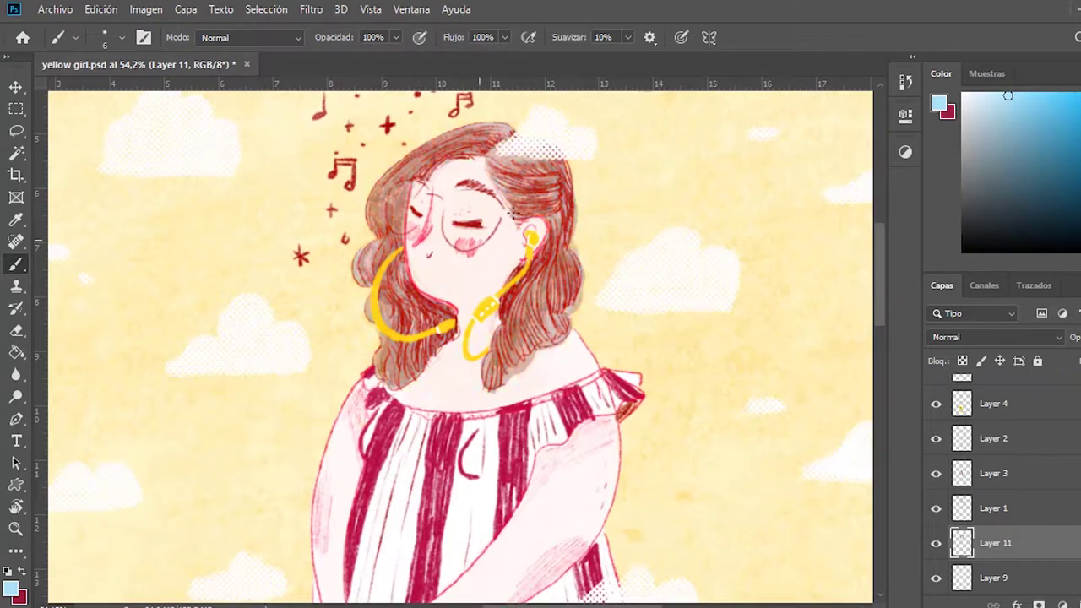
Redo the blue hair recolouring from the Edit menu and fit the page on screen
left_click(100, 10)
left_click(186, 37)
key("ctrl+0")
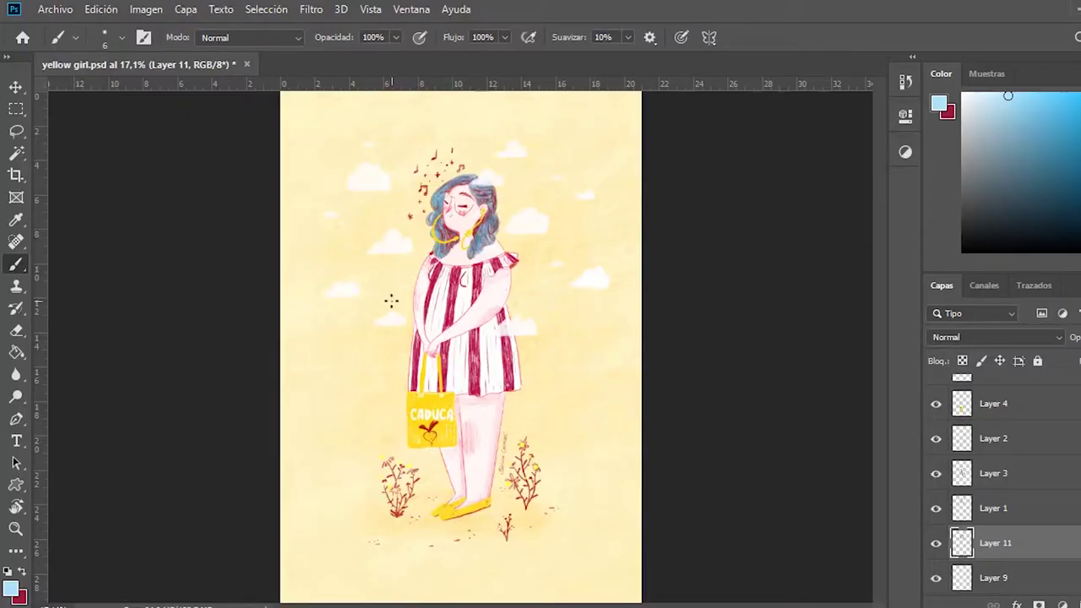
Assign the EPSON ET-7700 L7160 Matte profile to the document via Edit > Assign Profile
left_click(93, 15)
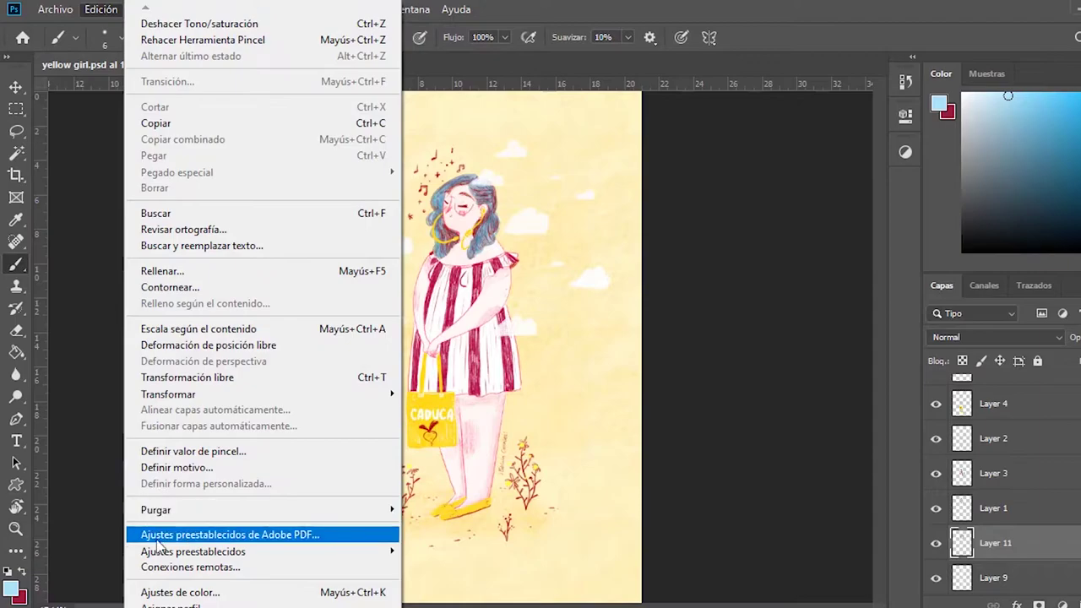
left_click(173, 604)
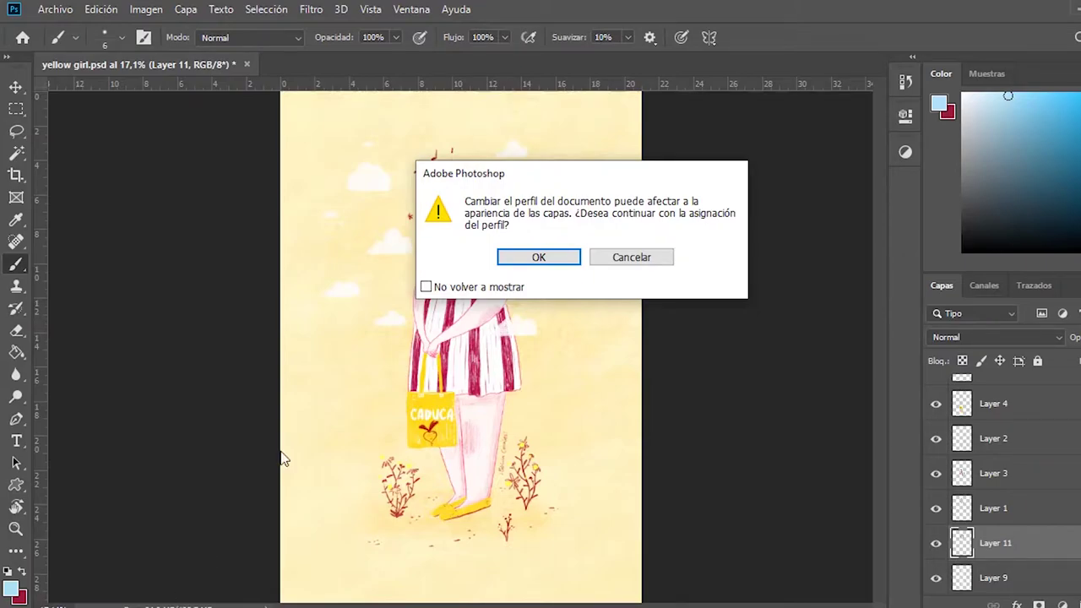
left_click(535, 257)
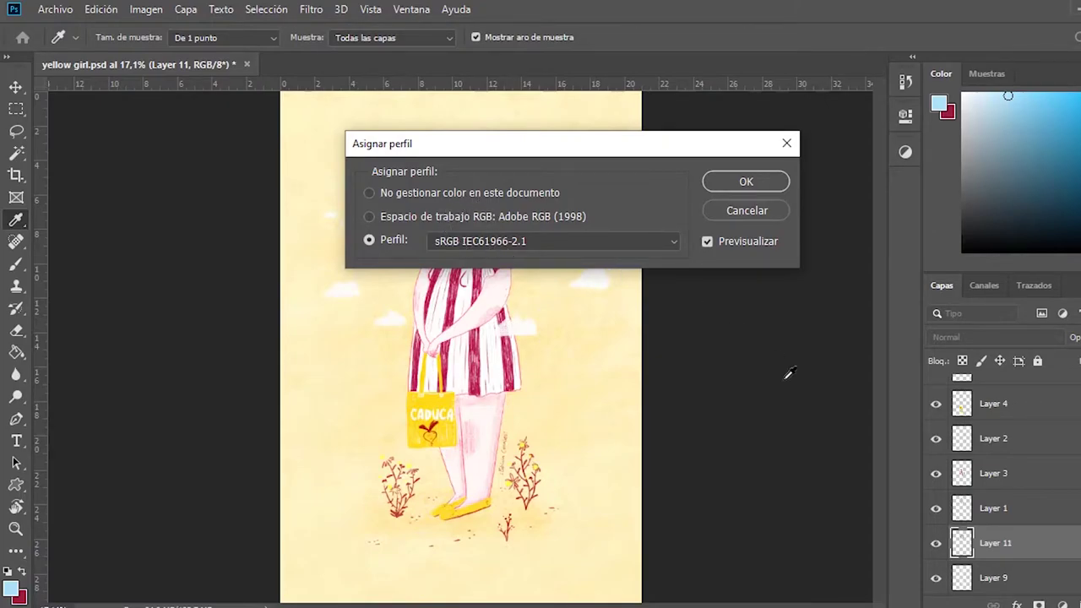
left_click(525, 244)
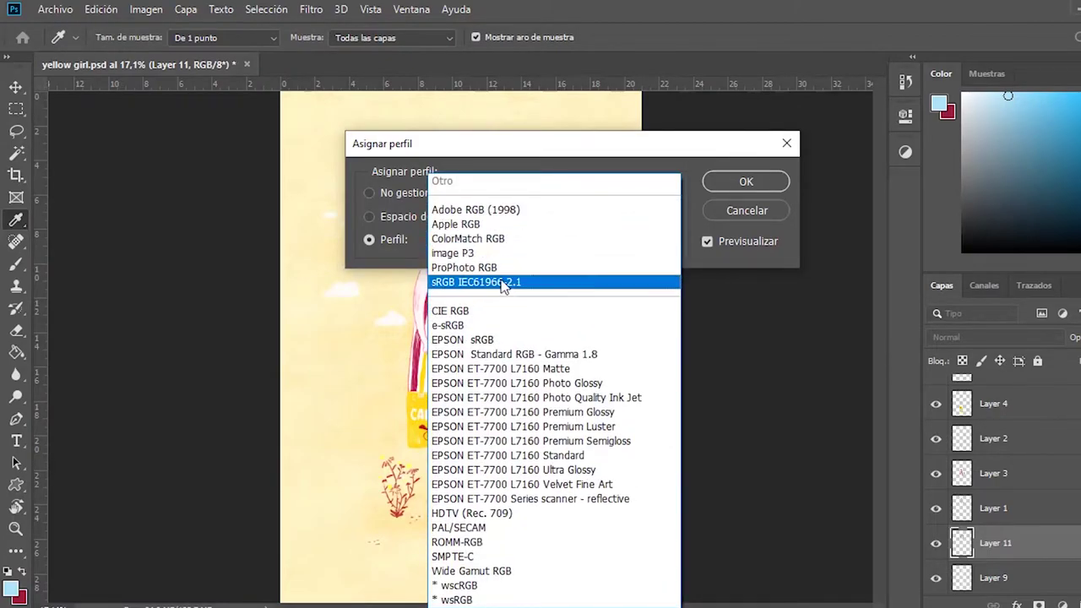
left_click(558, 369)
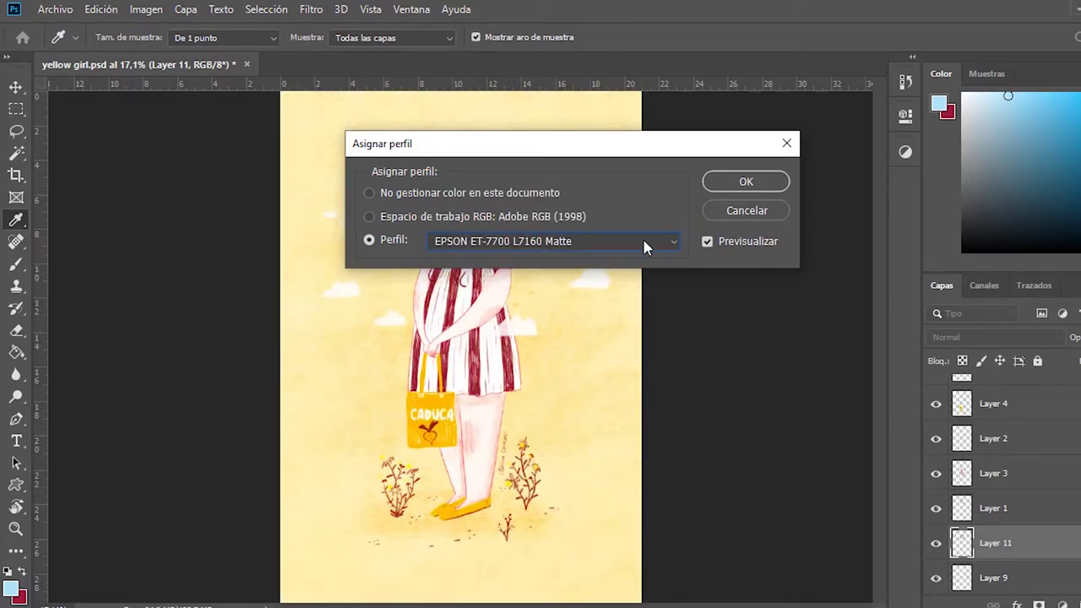
left_click(745, 183)
key("b")
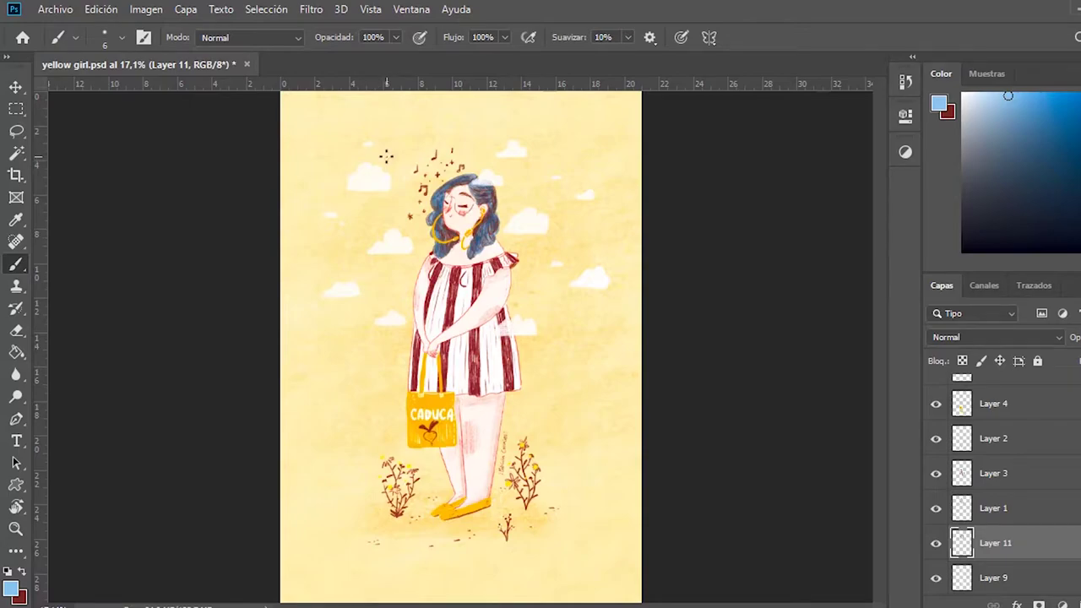
Lighten the blue hair with Hue/Saturation, saturation +20 and hue -1
scroll(996, 481, "up", 3)
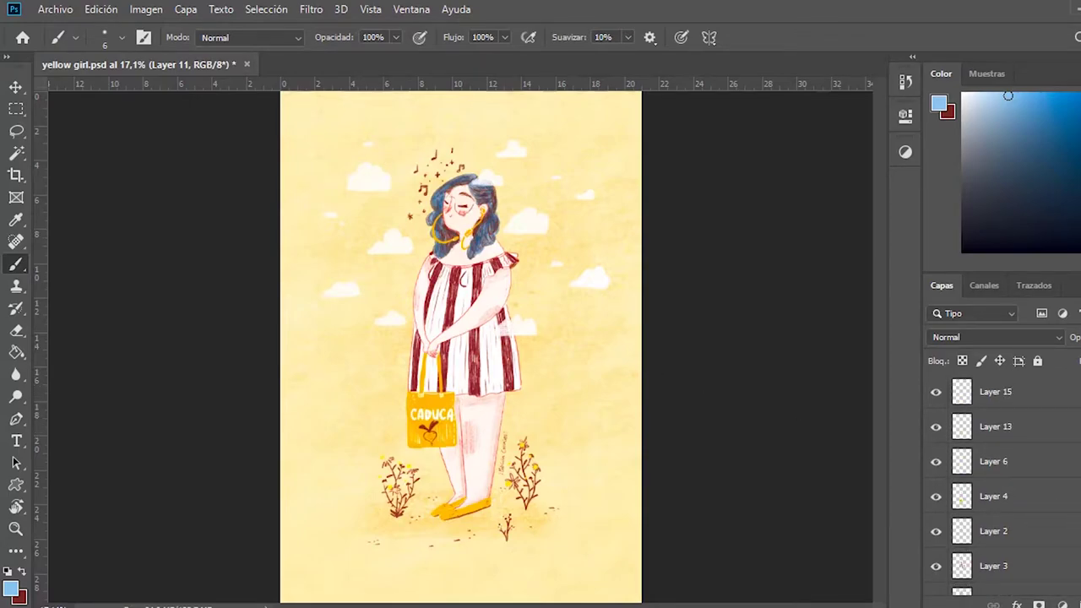
scroll(1005, 498, "down", 3)
key("ctrl+u")
left_click_drag(765, 297, 808, 296)
left_click_drag(765, 253, 782, 253)
left_click(807, 297)
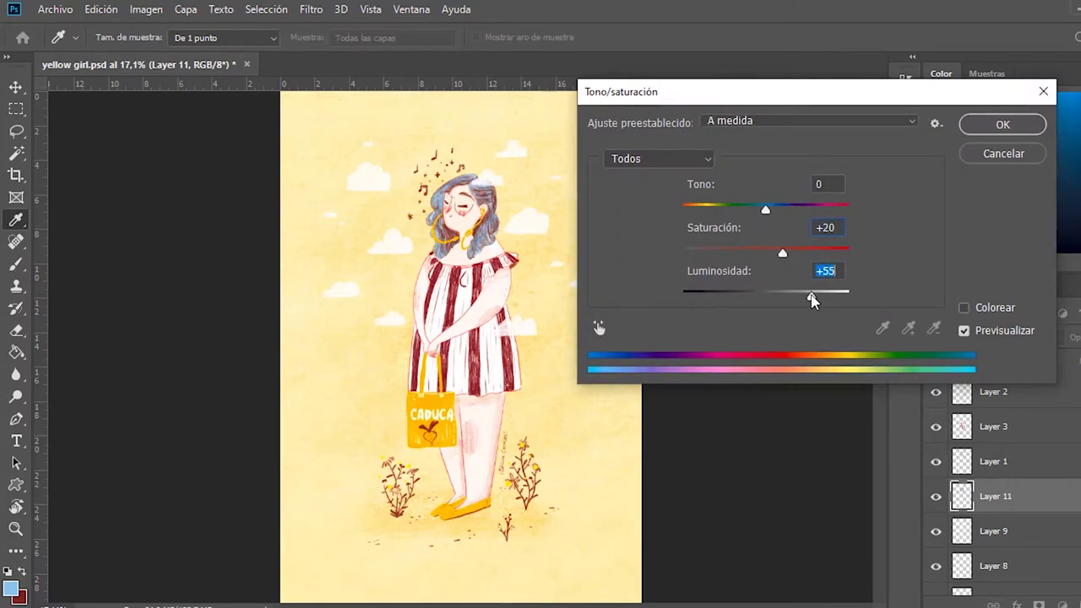
left_click_drag(766, 209, 764, 209)
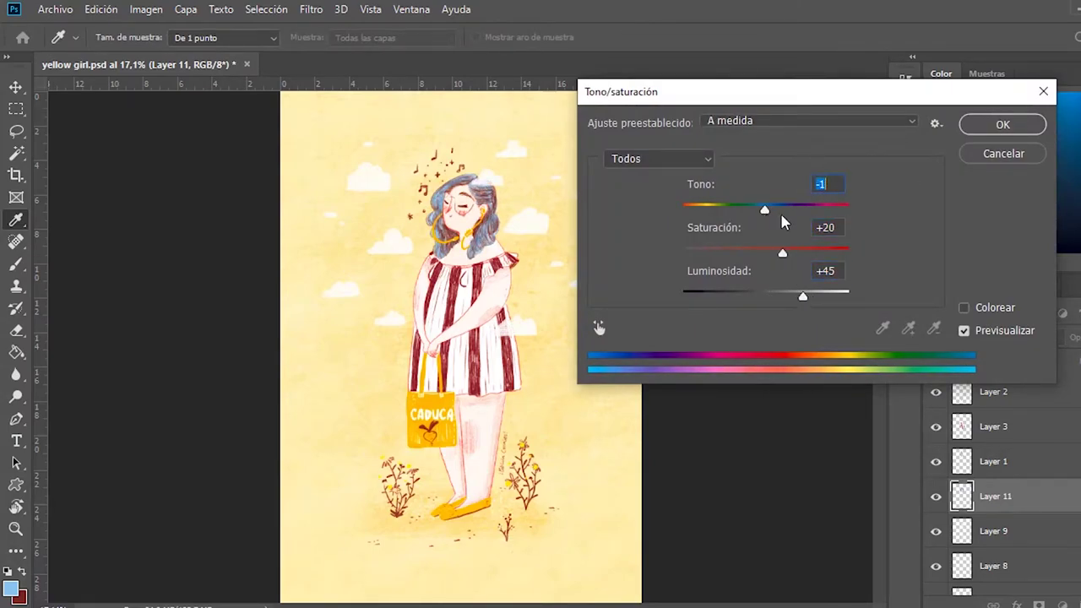
left_click(997, 125)
left_click(16, 87)
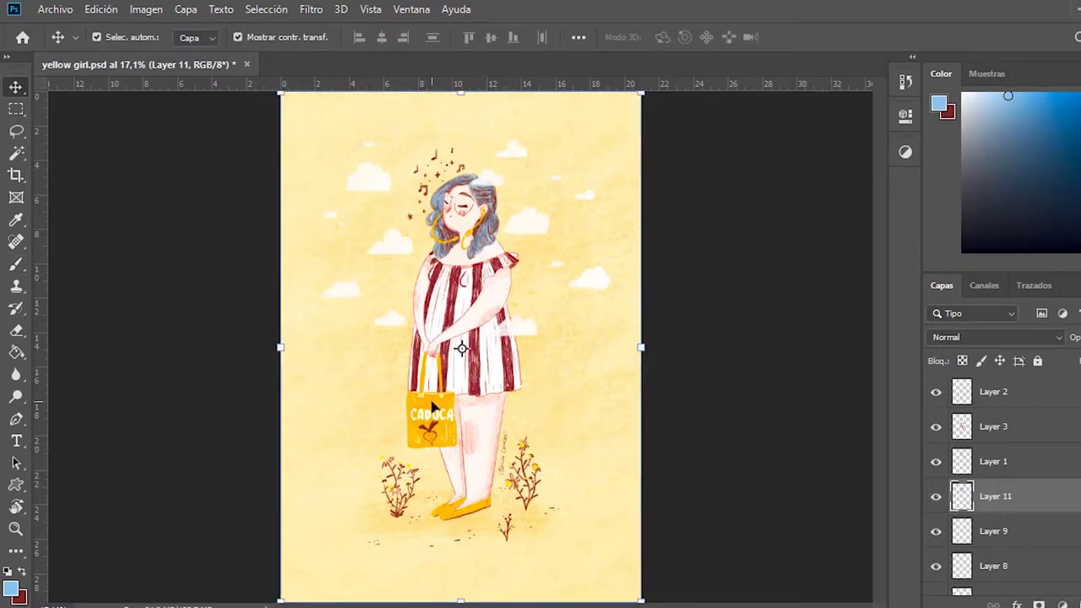
Raise Layer 4's midtone input level to about 1,46 in Levels
left_click(518, 432)
left_click(952, 402, "ctrl")
left_click(975, 402)
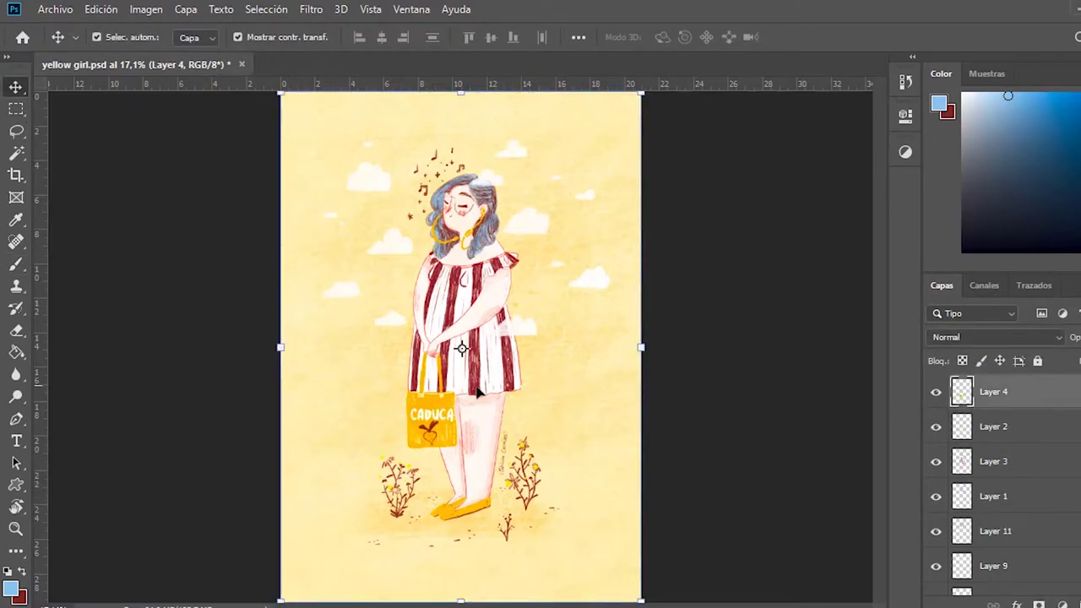
key("ctrl+l")
left_click_drag(506, 79, 737, 89)
left_click_drag(722, 281, 696, 276)
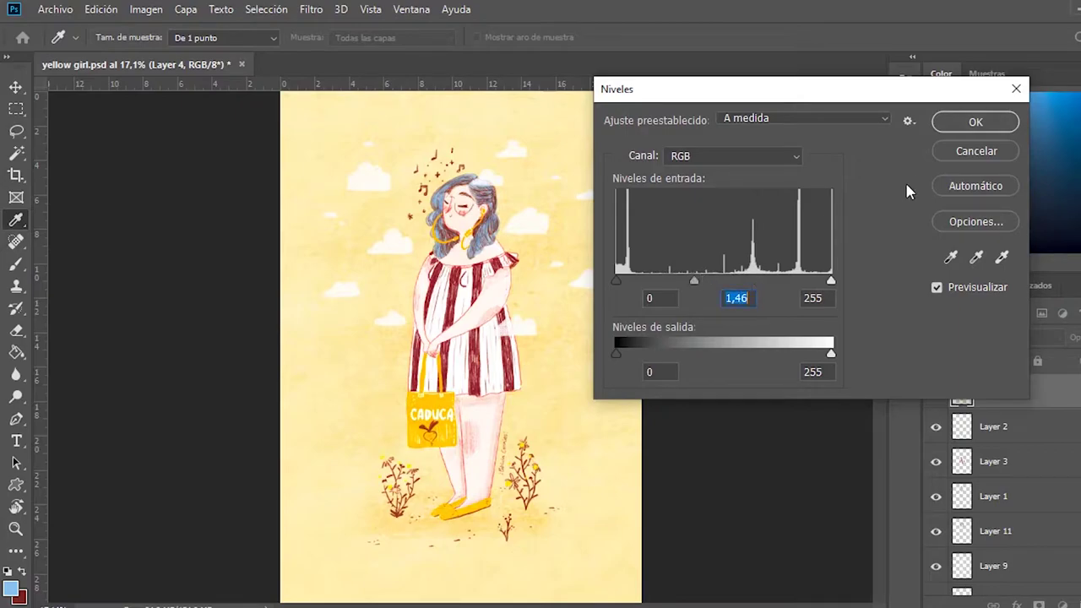
left_click(975, 123)
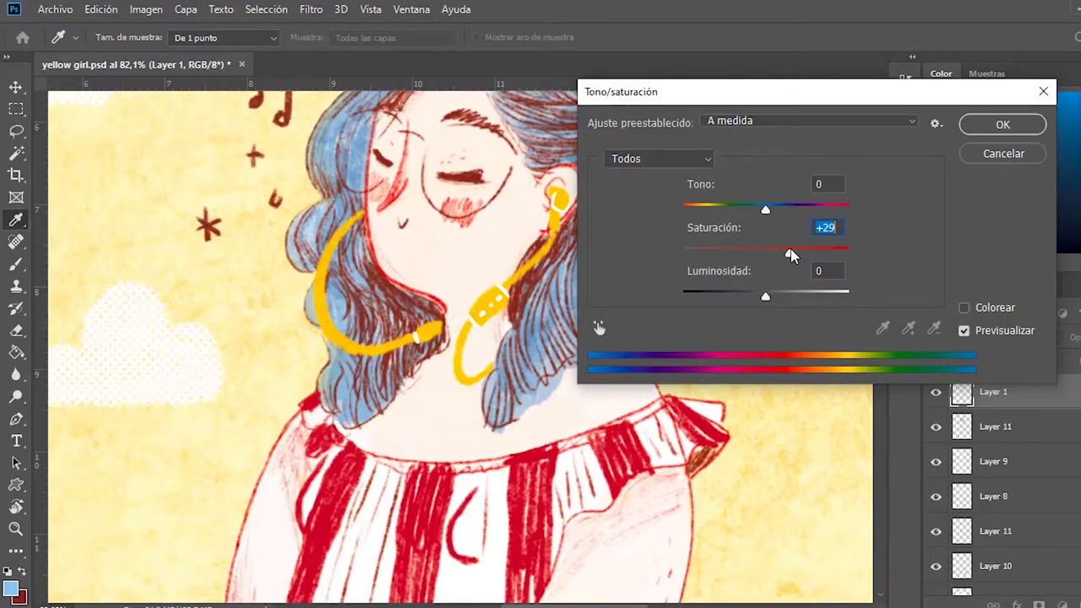
Give Layer 1 lightness +10 and saturation +32, then check the figure
mouse_move(765, 295)
left_mouse_down()
mouse_move(798, 297)
mouse_move(778, 303)
left_mouse_up()
left_click_drag(788, 251, 793, 251)
left_click(971, 124)
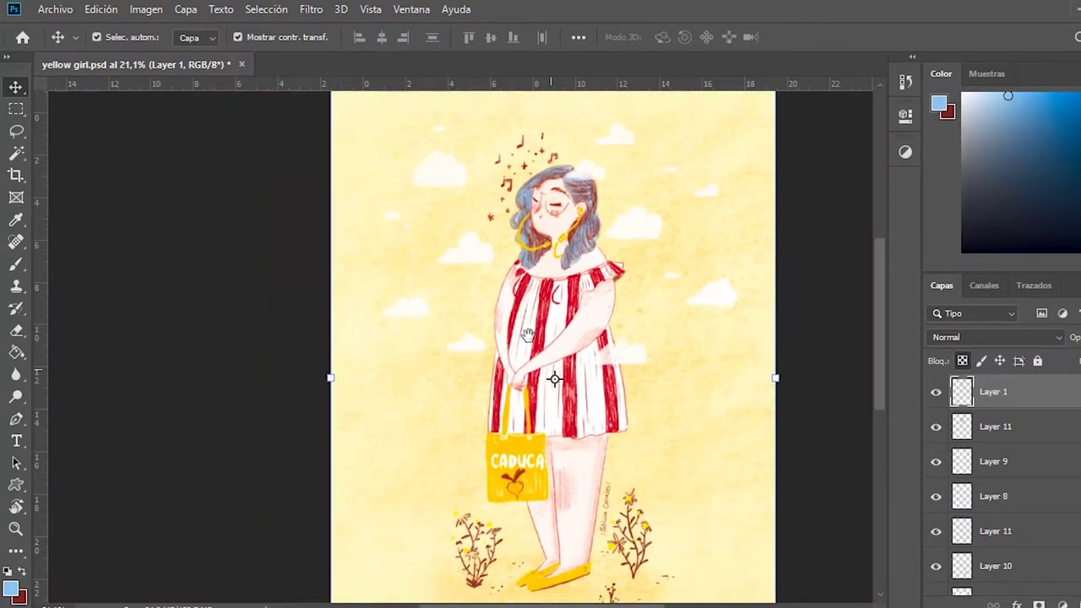
left_click_drag(526, 334, 607, 301)
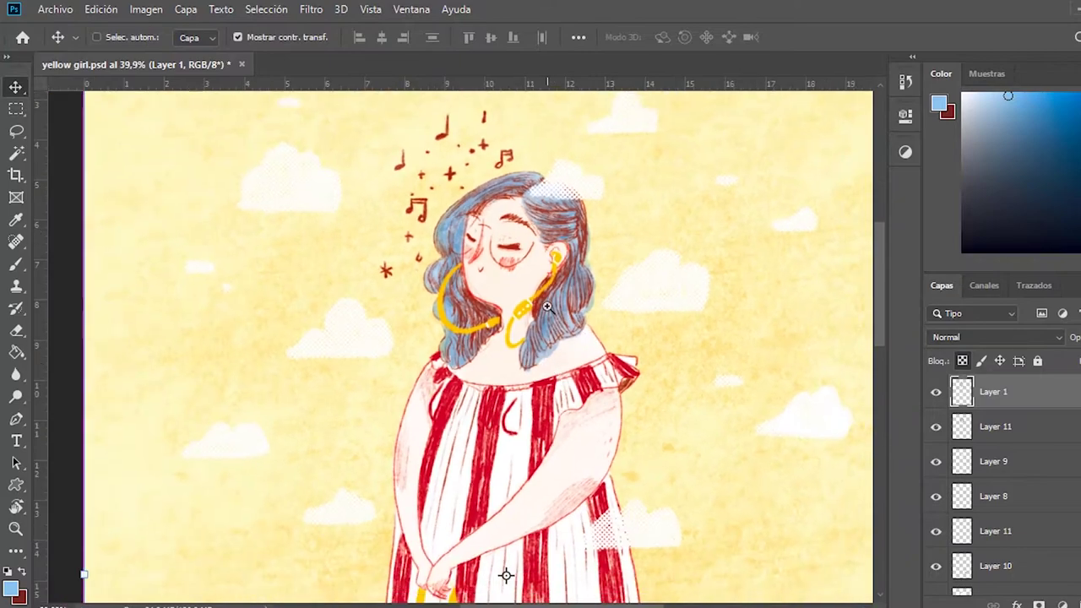
left_click_drag(607, 301, 506, 574)
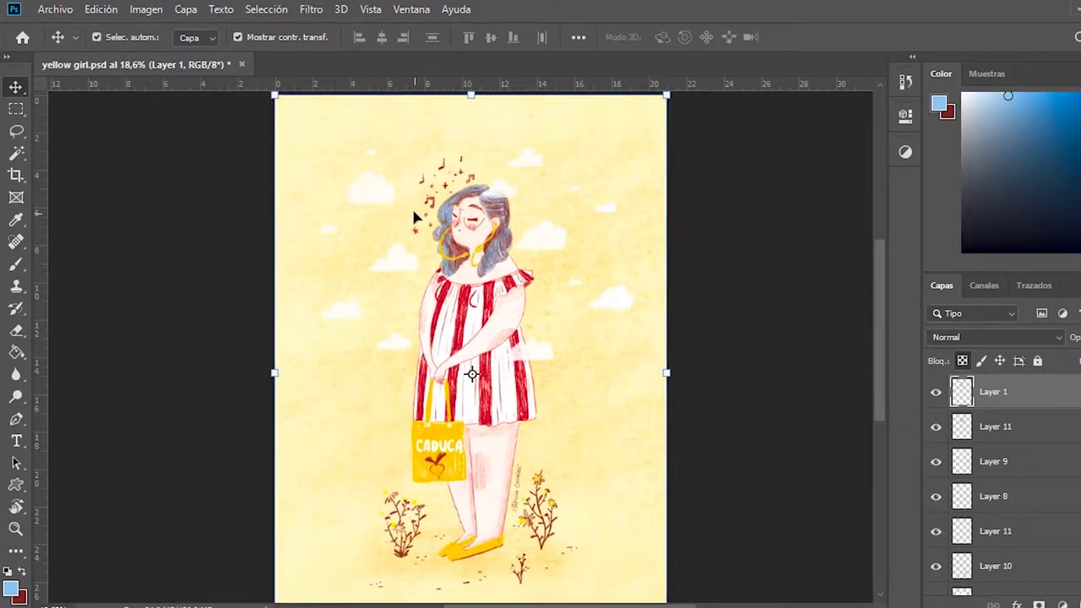
Set up a custom soft-proof using the Perceptual rendering intent
left_click(369, 10)
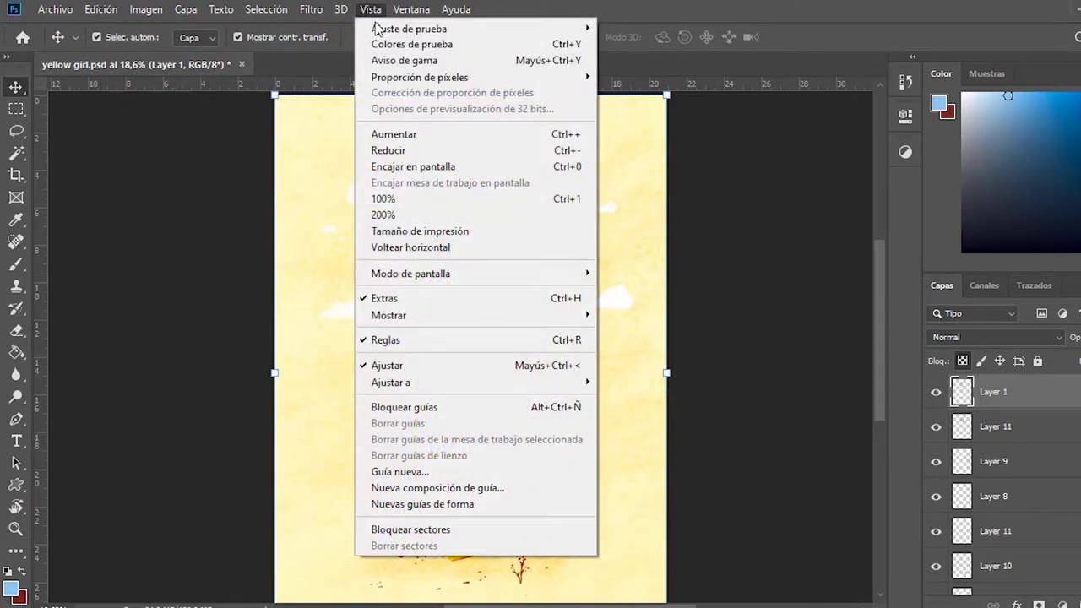
mouse_move(409, 28)
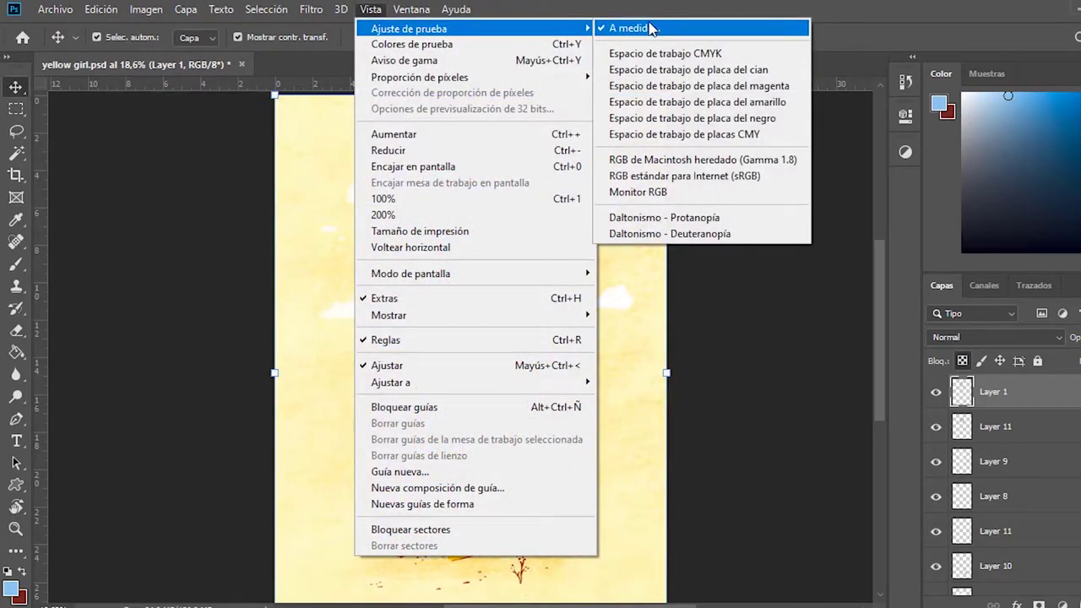
left_click(650, 29)
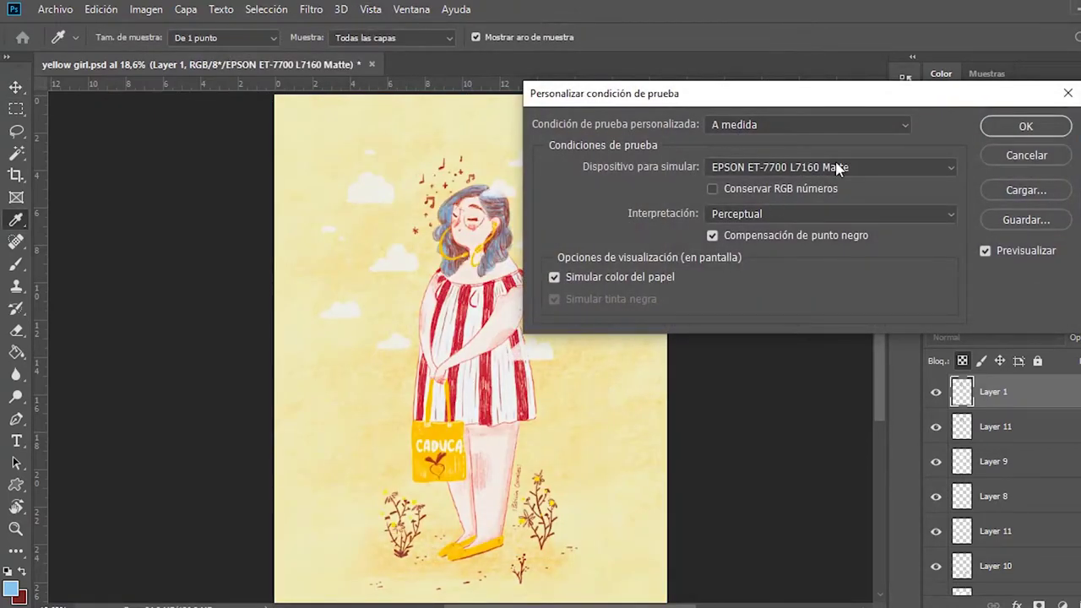
left_click(754, 215)
left_click(750, 244)
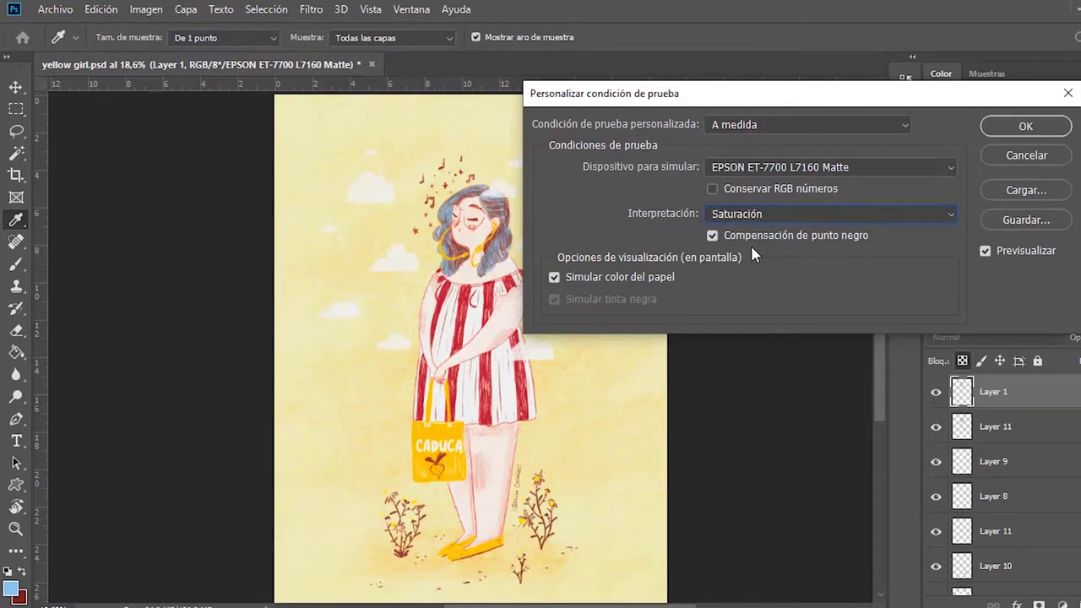
left_click(759, 218)
Compare Epson device profiles, settling on EPSON ET-7700 L7160 Matte as the proof device
left_click(764, 169)
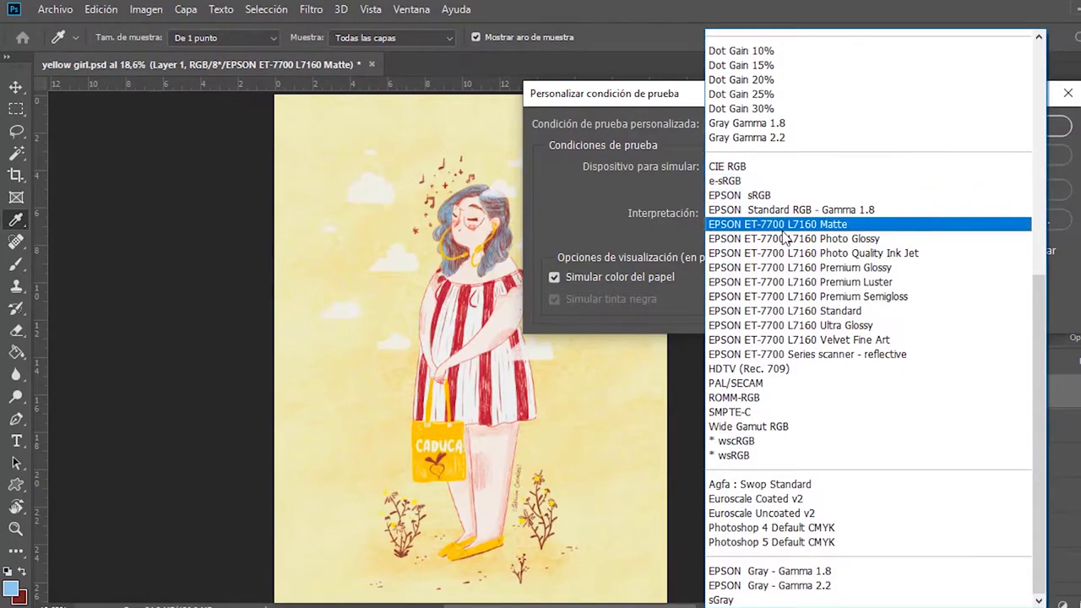
left_click(785, 241)
left_click(821, 168)
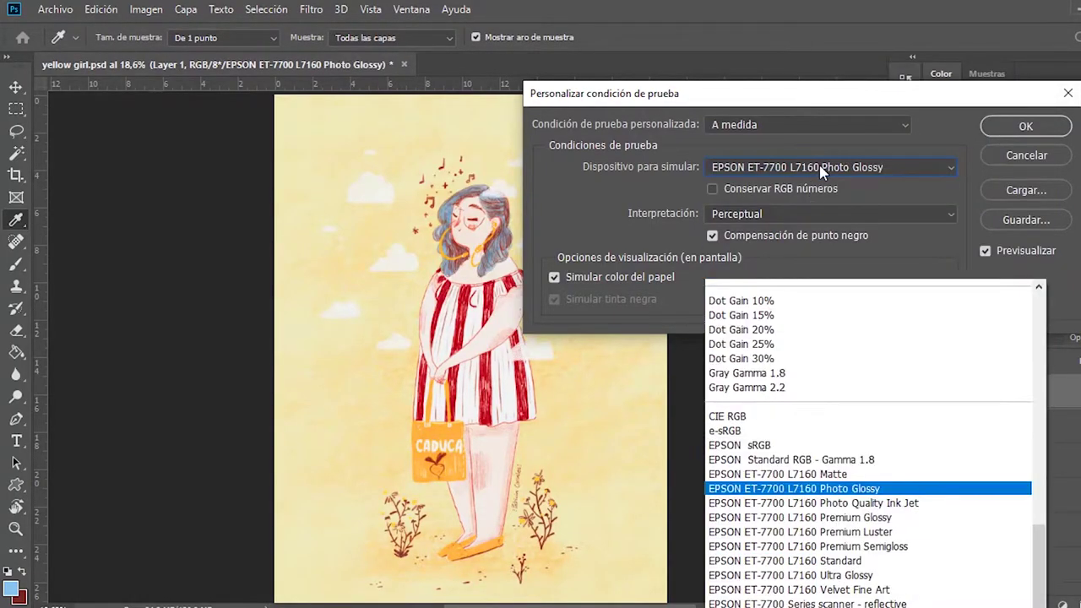
left_click(835, 267)
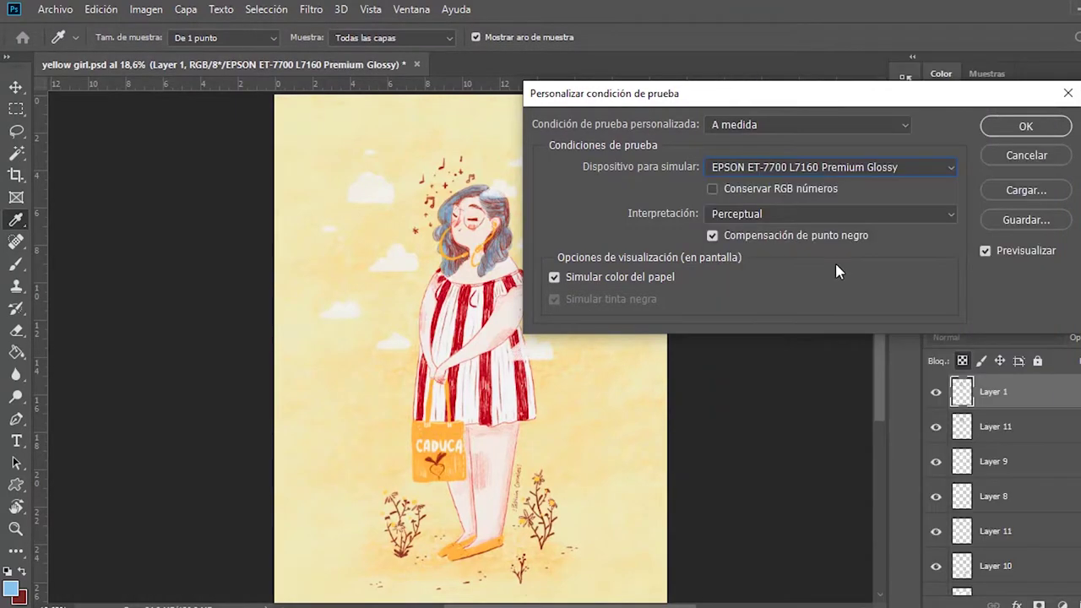
left_click(863, 173)
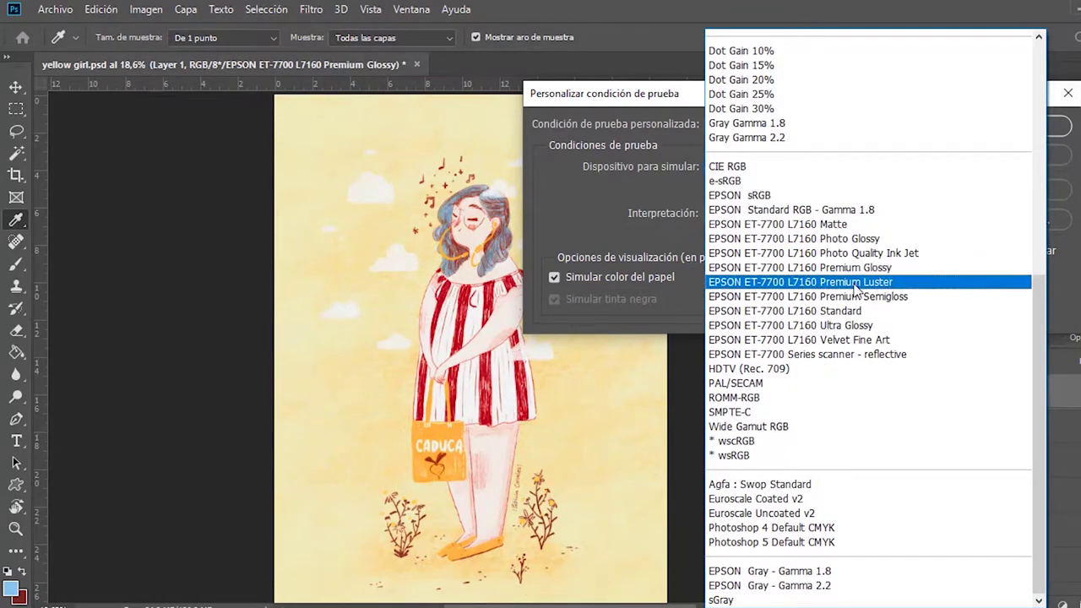
left_click(806, 182)
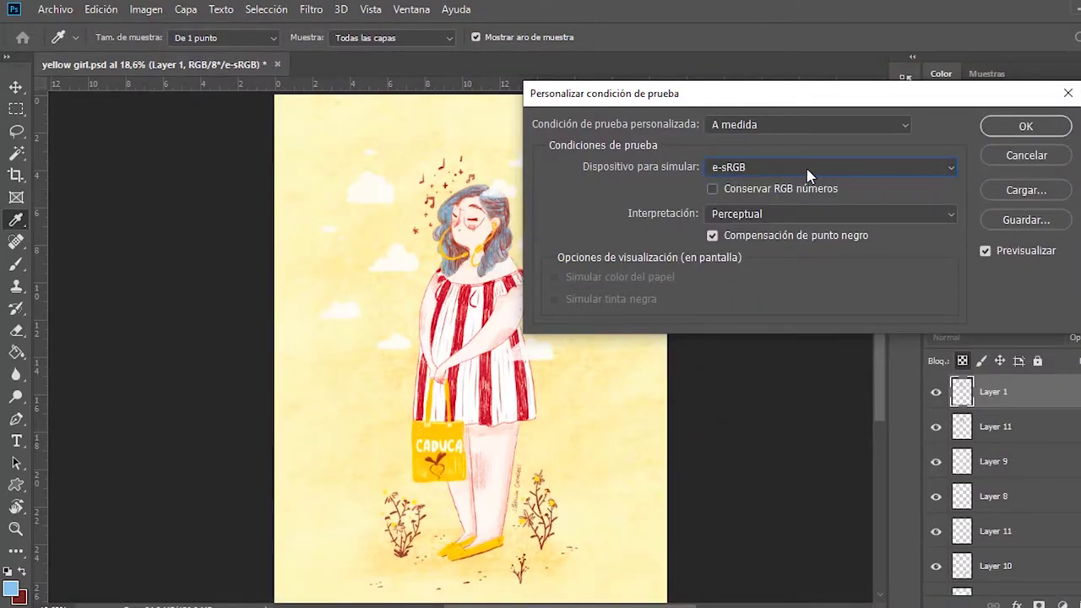
left_click(807, 173)
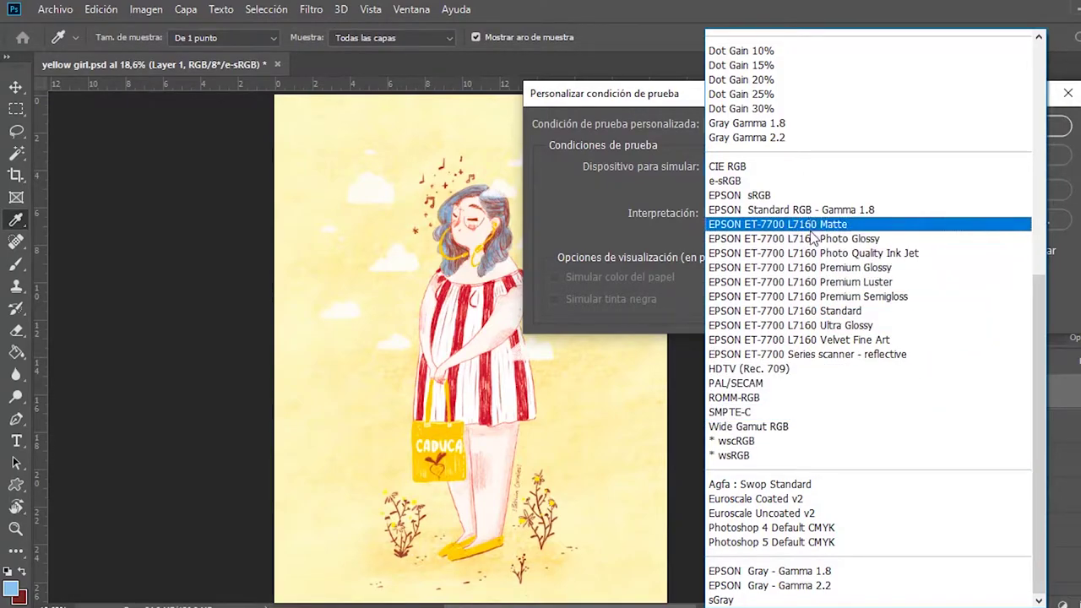
left_click(844, 311)
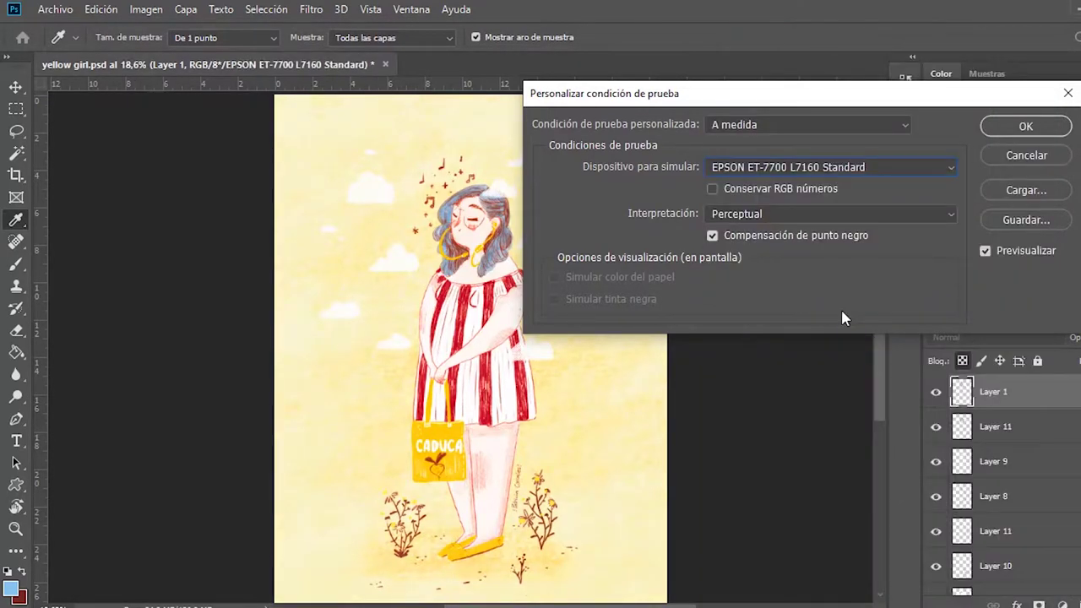
left_click(817, 169)
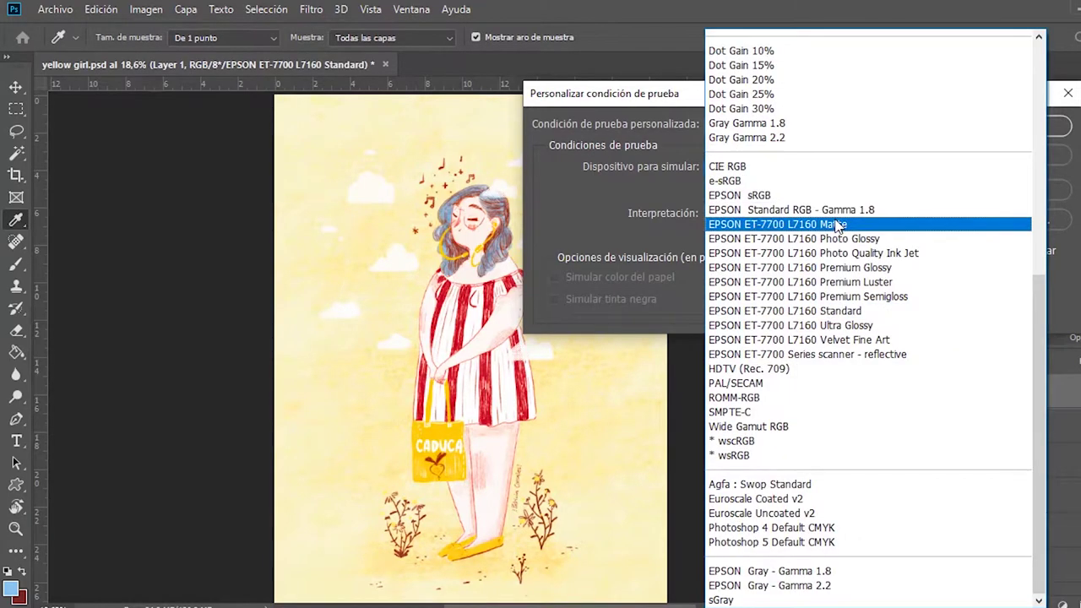
left_click(836, 224)
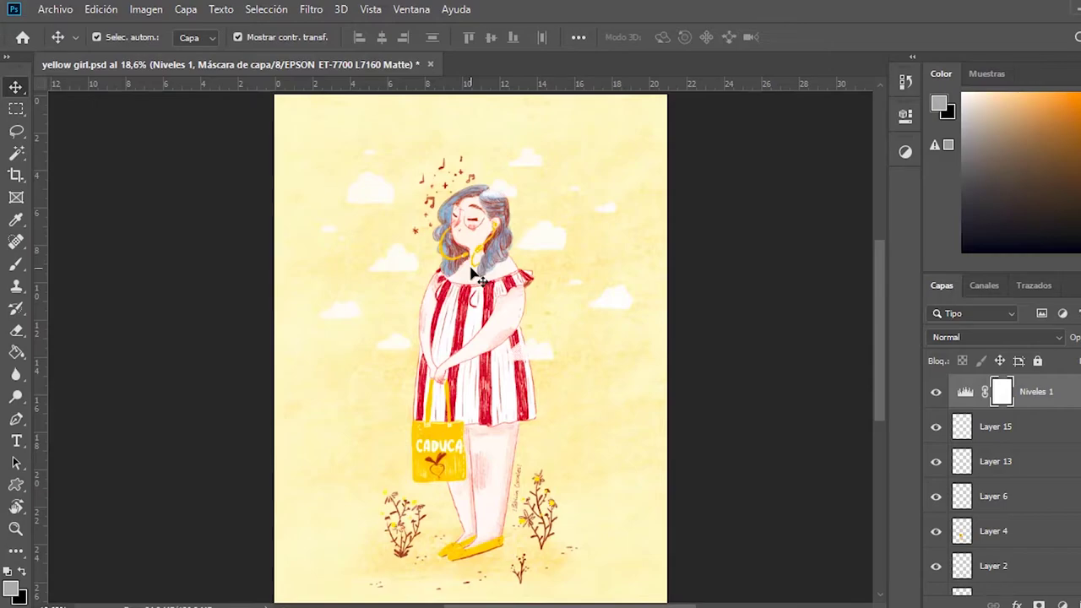
Open Print settings with ET-7700 Series(Network) as the printer and view its driver properties
left_click(56, 10)
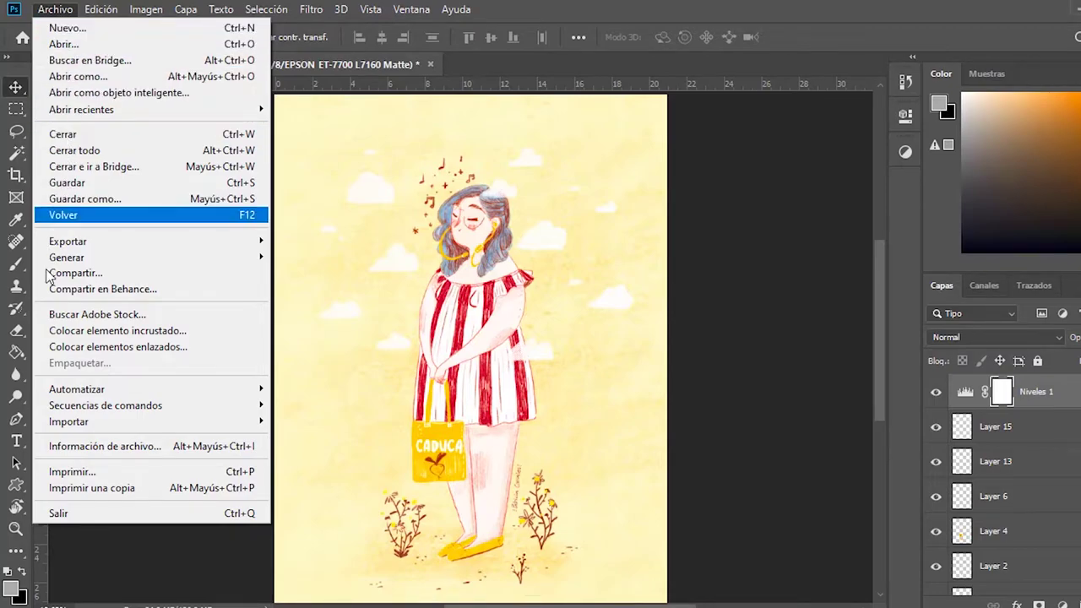
left_click(85, 472)
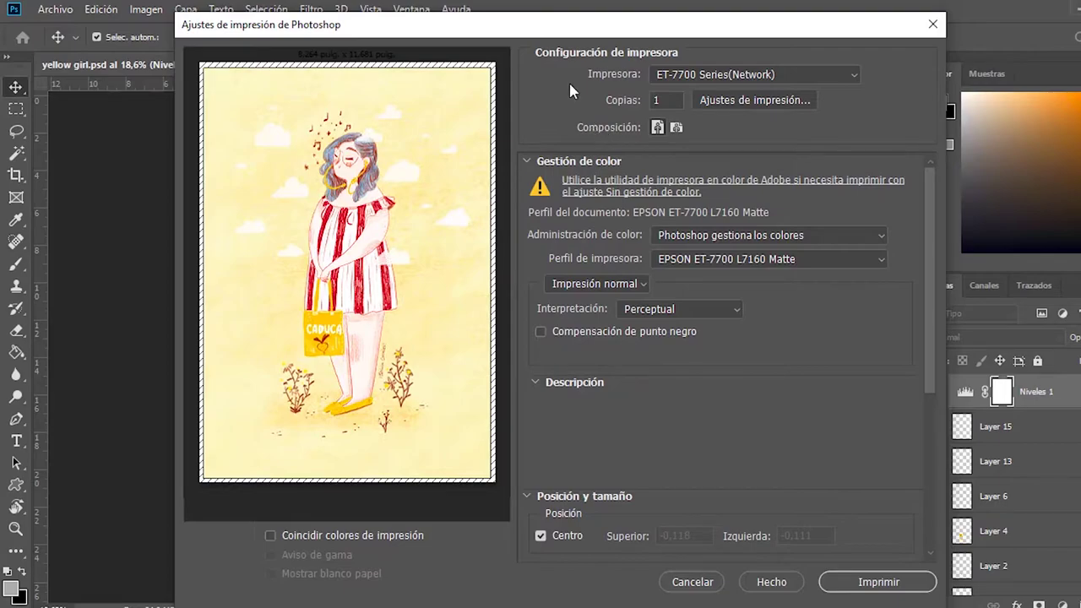
left_click(679, 77)
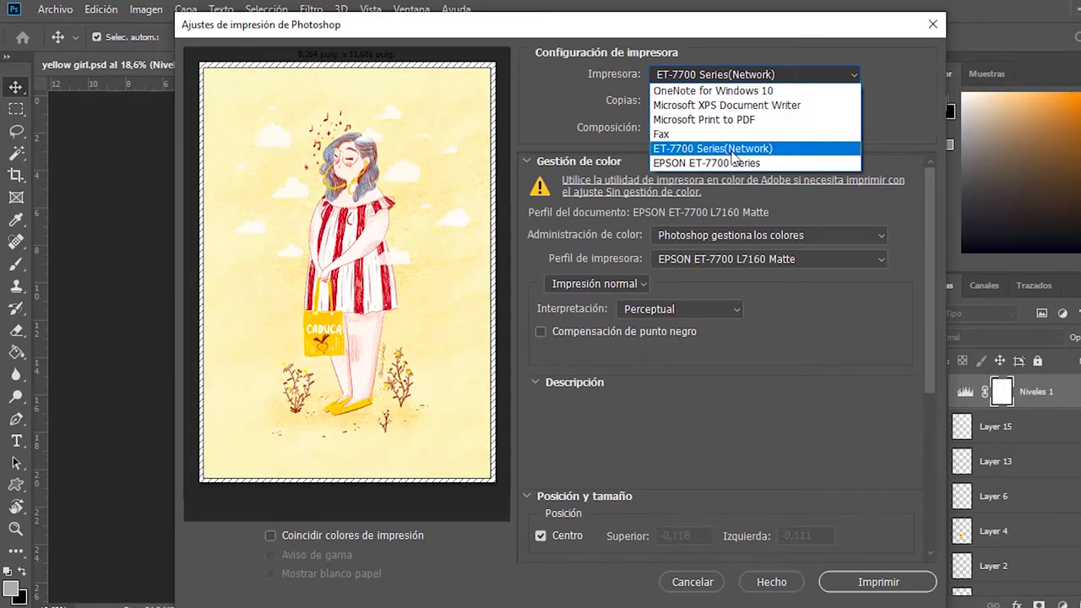
left_click(567, 116)
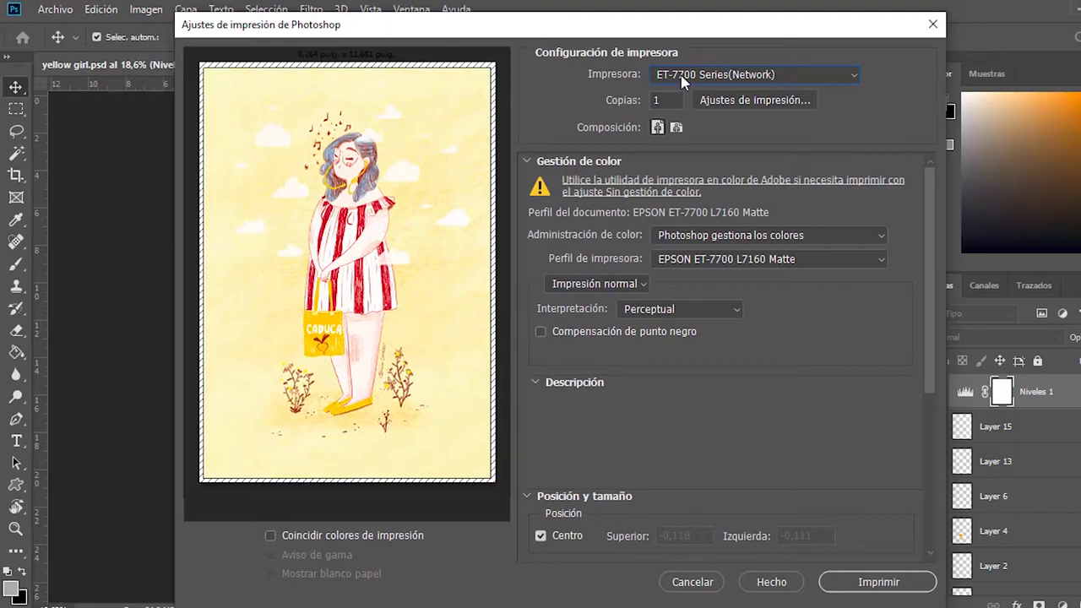
left_click(725, 102)
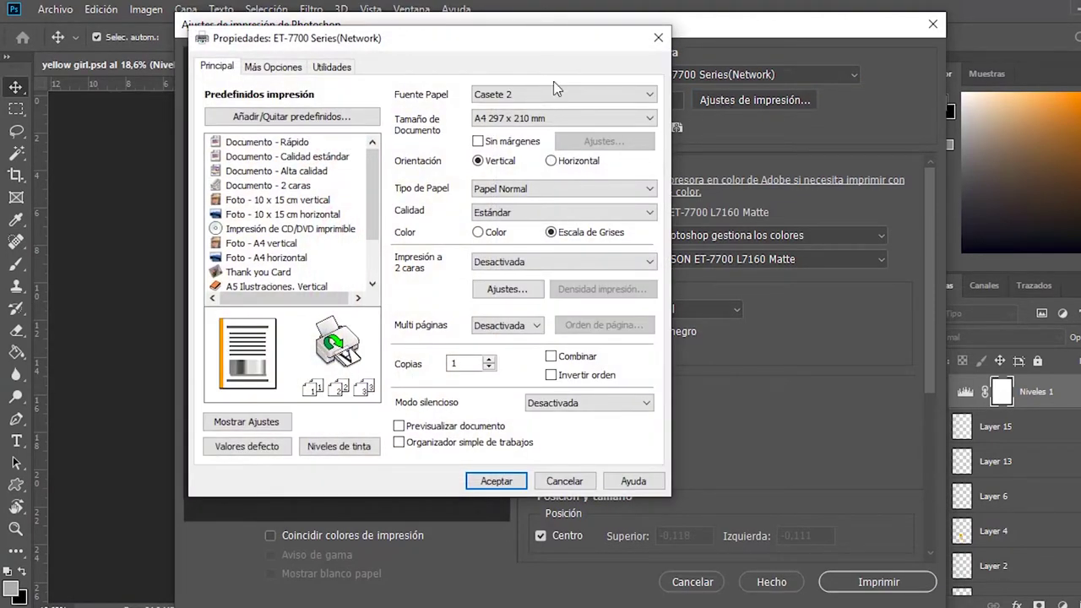
Choose Epson Matte paper, Color output and Sin márgenes borderless printing in the driver
left_click_drag(555, 46, 634, 97)
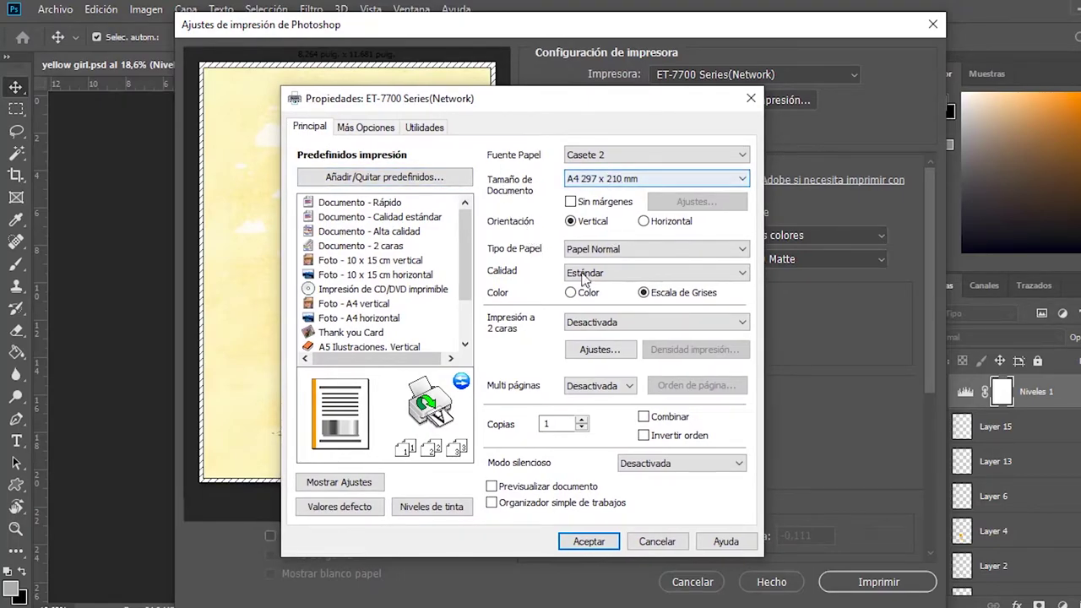
left_click(601, 253)
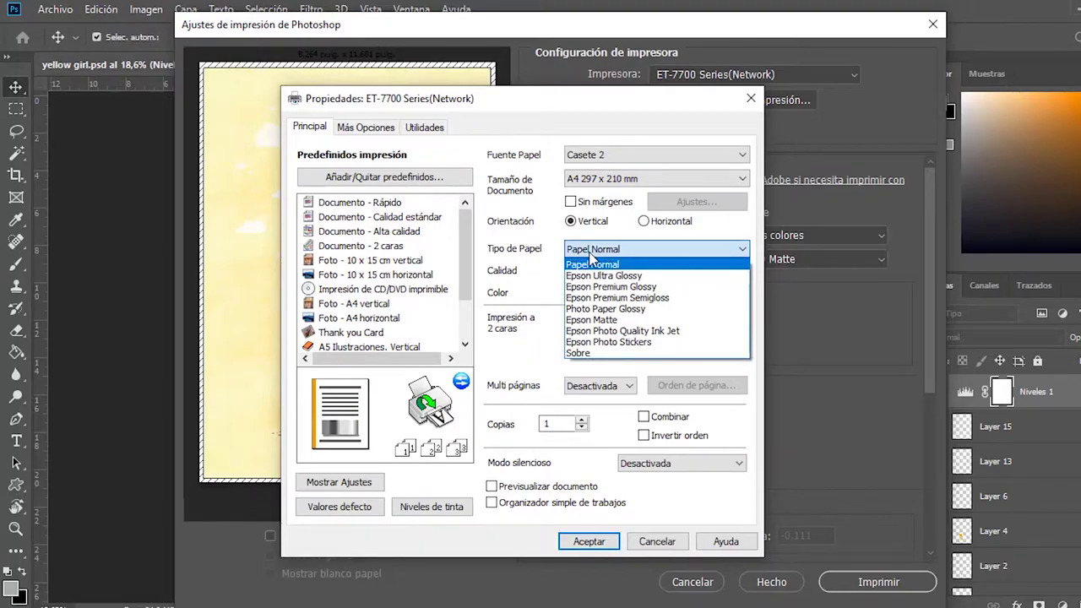
left_click(626, 321)
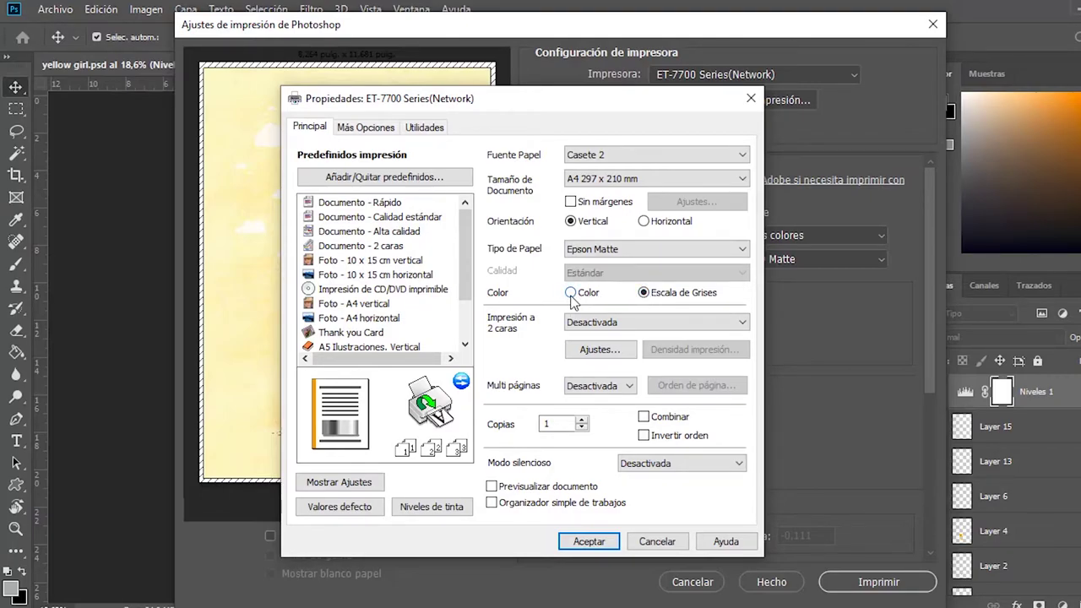
left_click(571, 293)
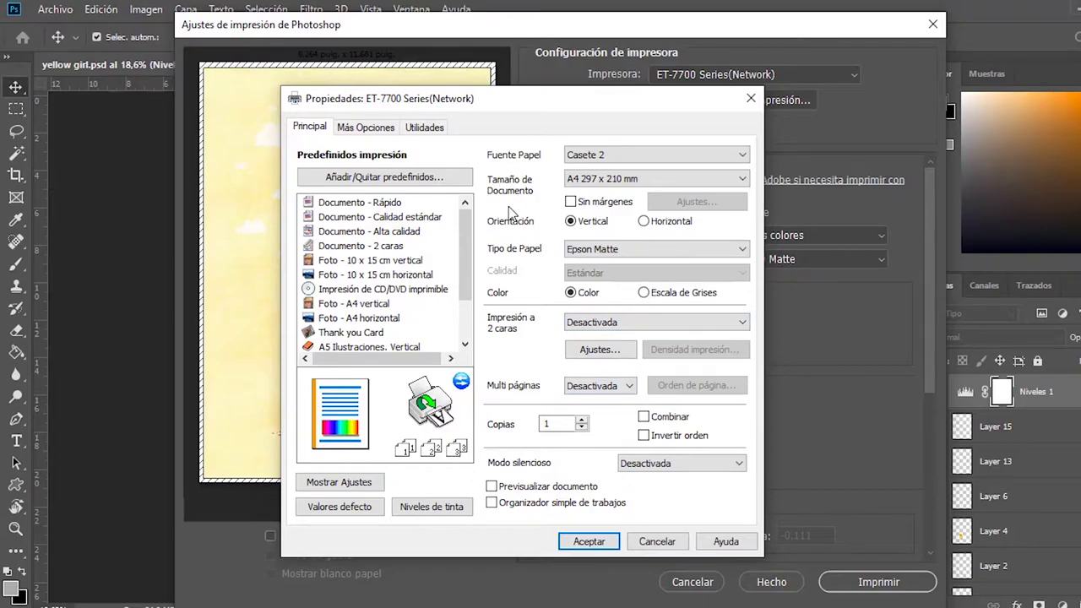
left_click(571, 202)
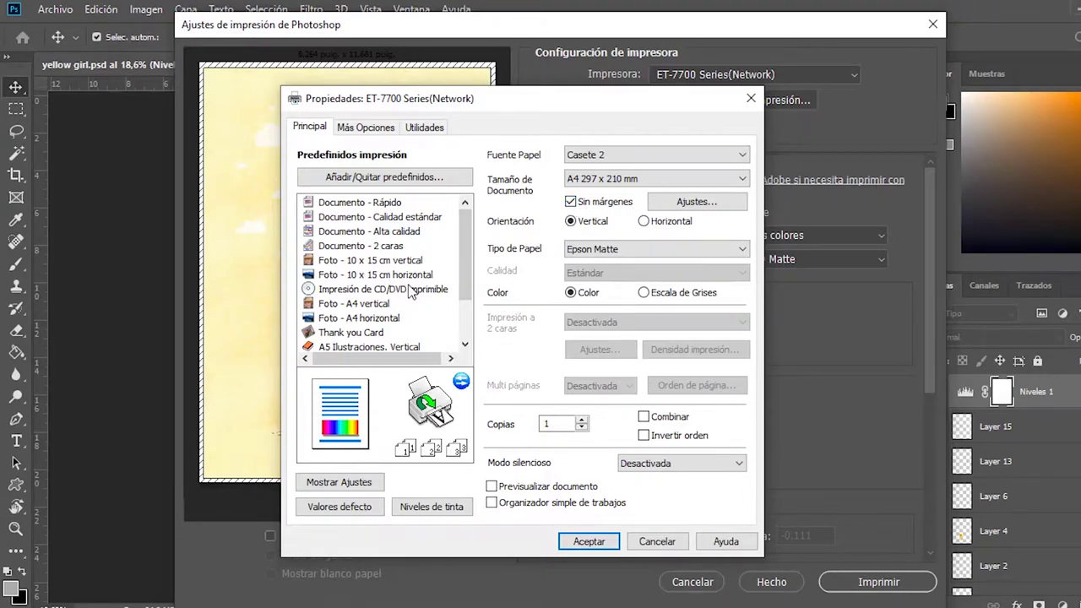
scroll(369, 254, "down", 1)
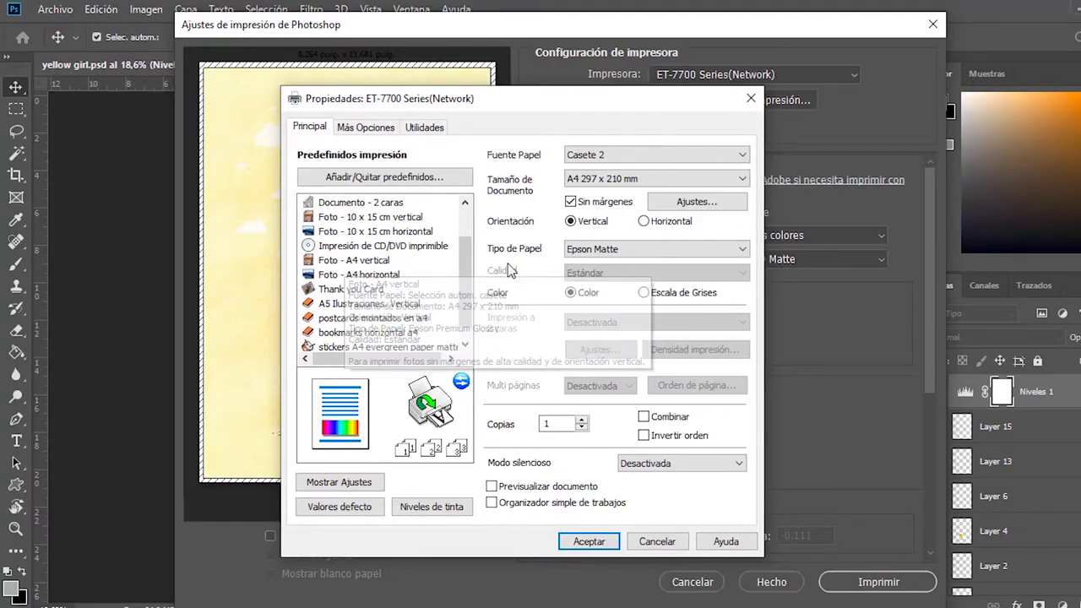
scroll(390, 270, "up", 1)
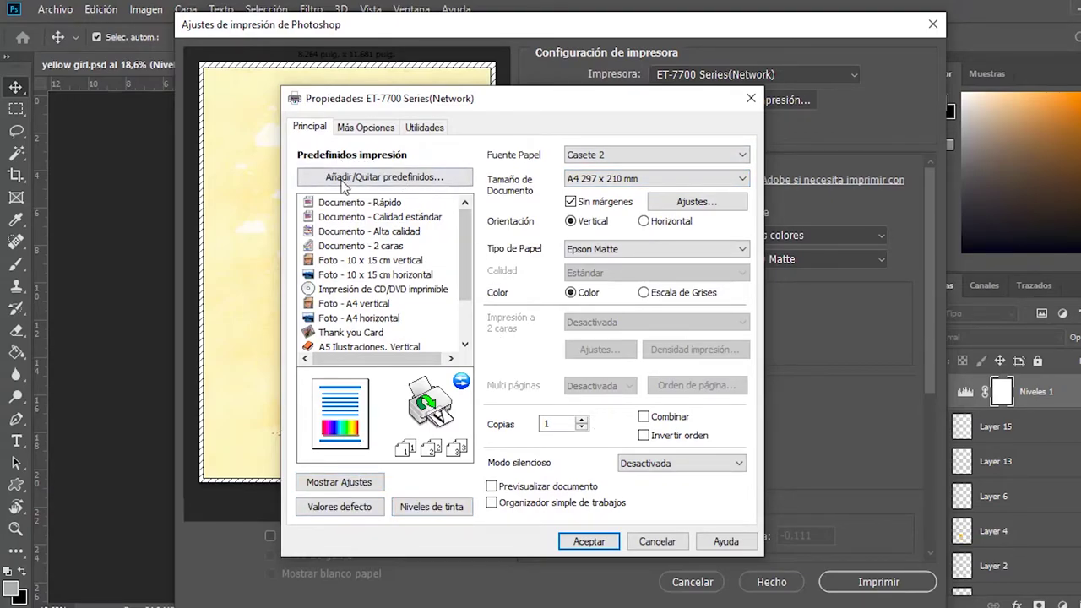
Apply the Foto - A4 vertical preset with Epson Matte paper and accept the driver settings
scroll(342, 283, "down", 1)
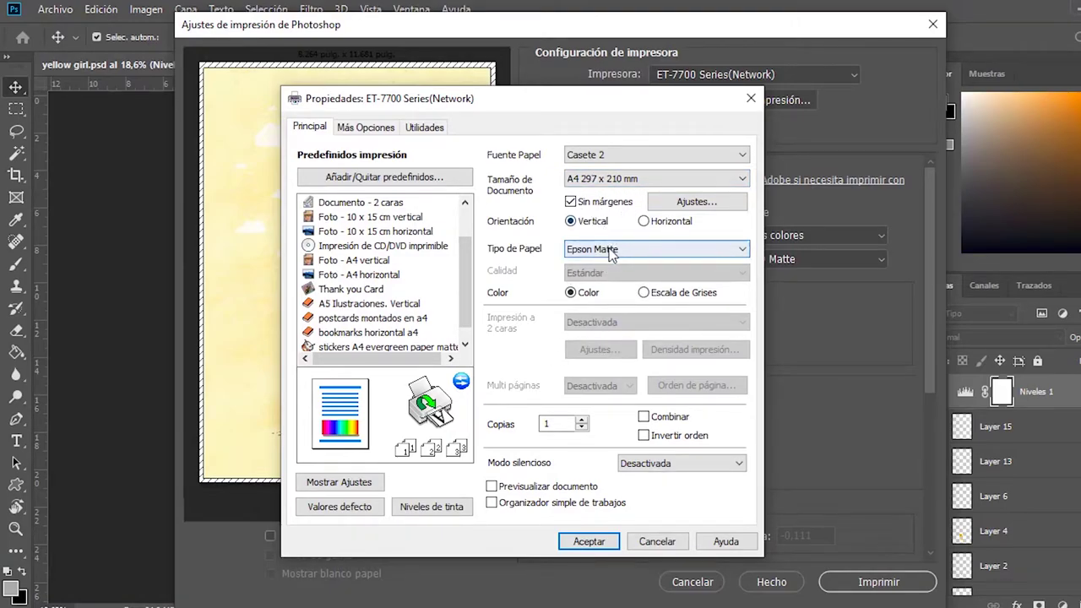
left_click(353, 261)
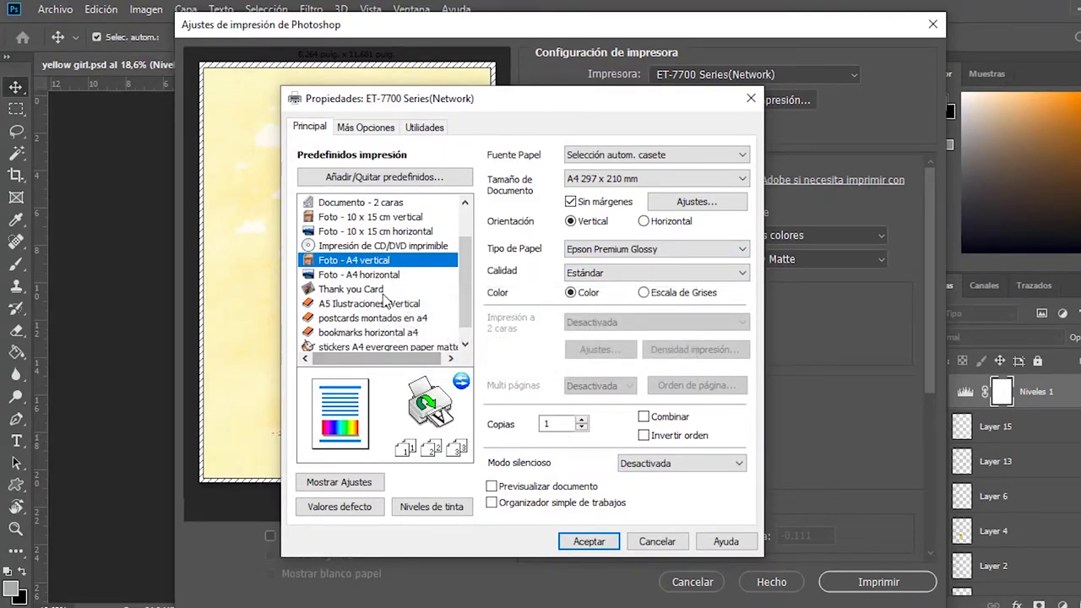
scroll(397, 321, "down", 1)
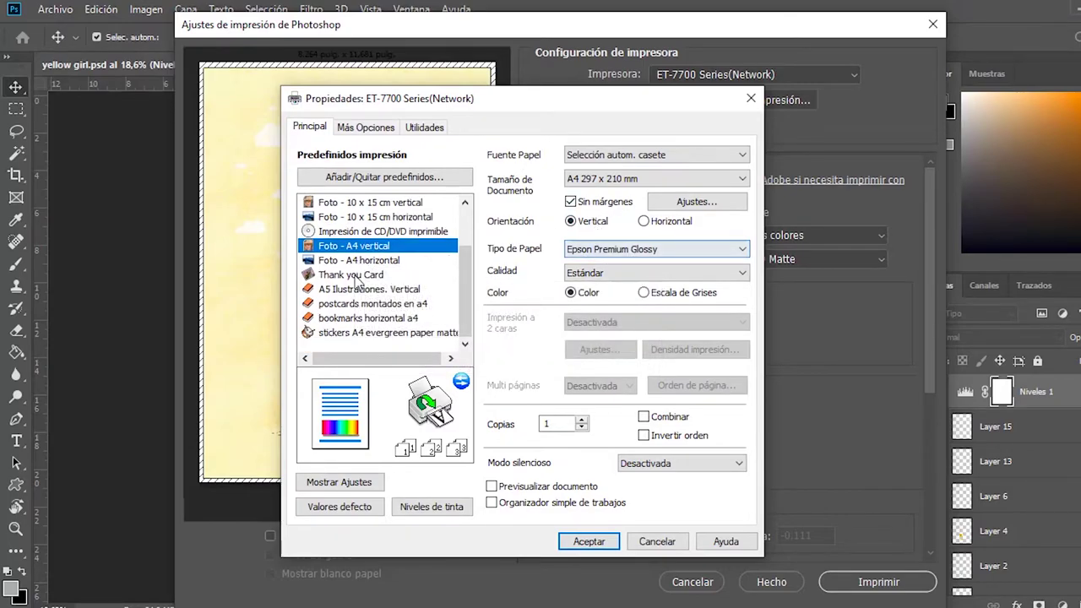
scroll(384, 338, "up", 1)
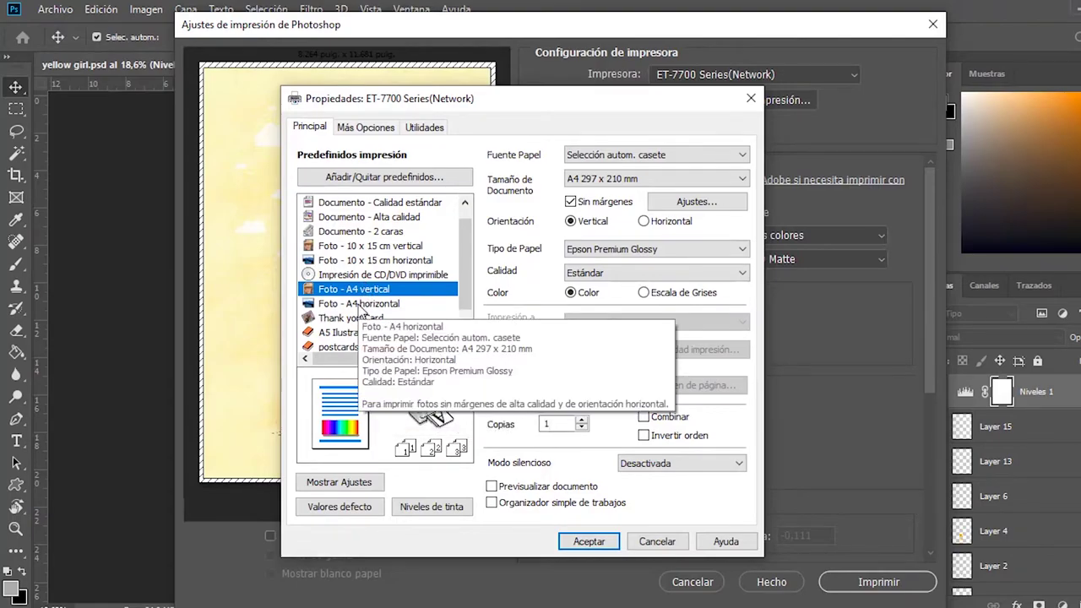
left_click(361, 306)
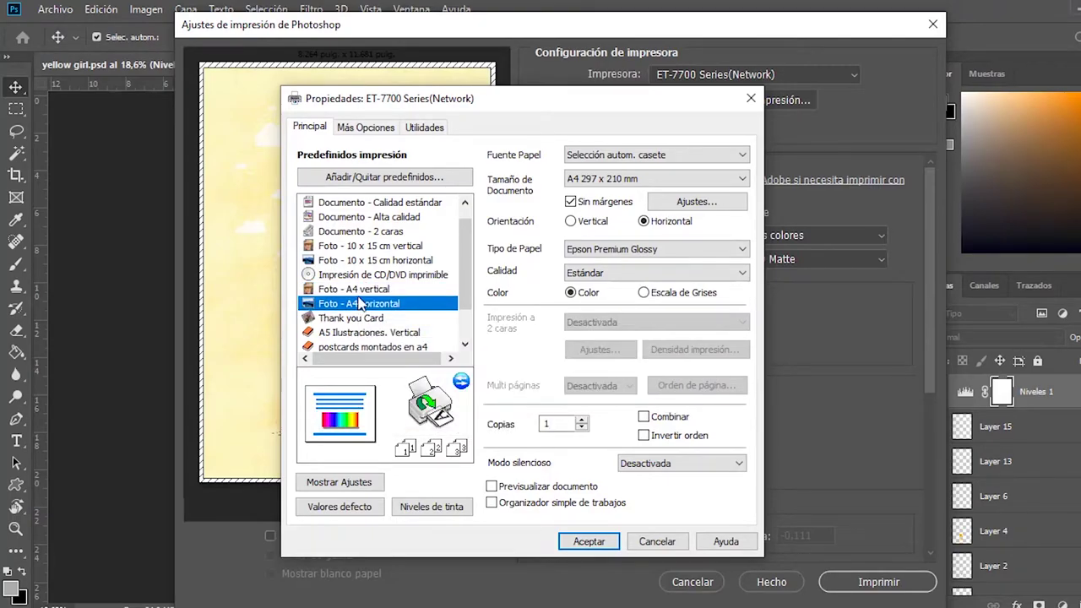
left_click(361, 290)
left_click(662, 248)
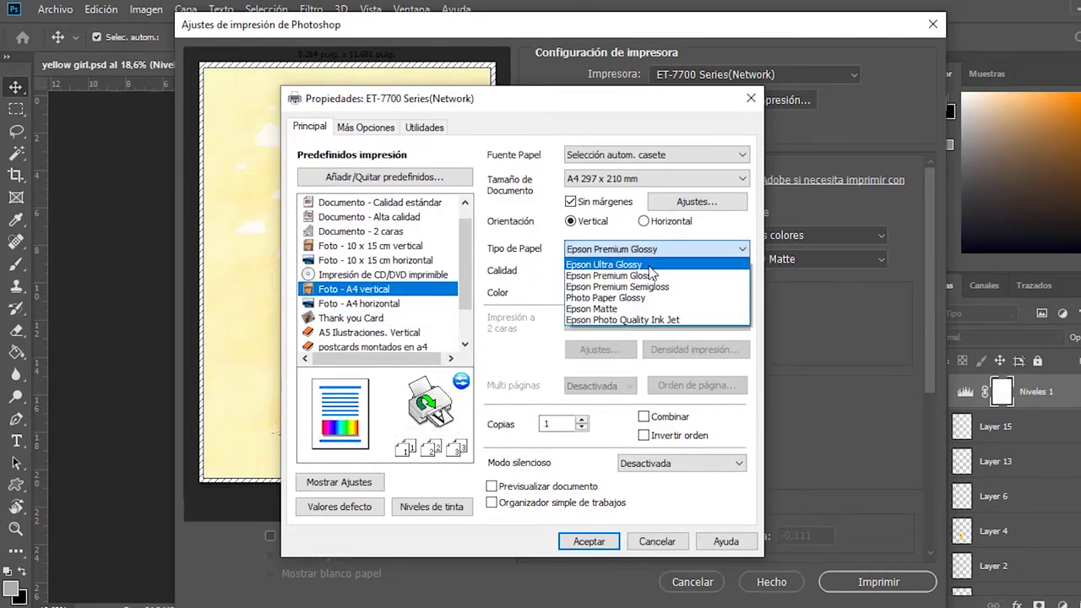
left_click(635, 305)
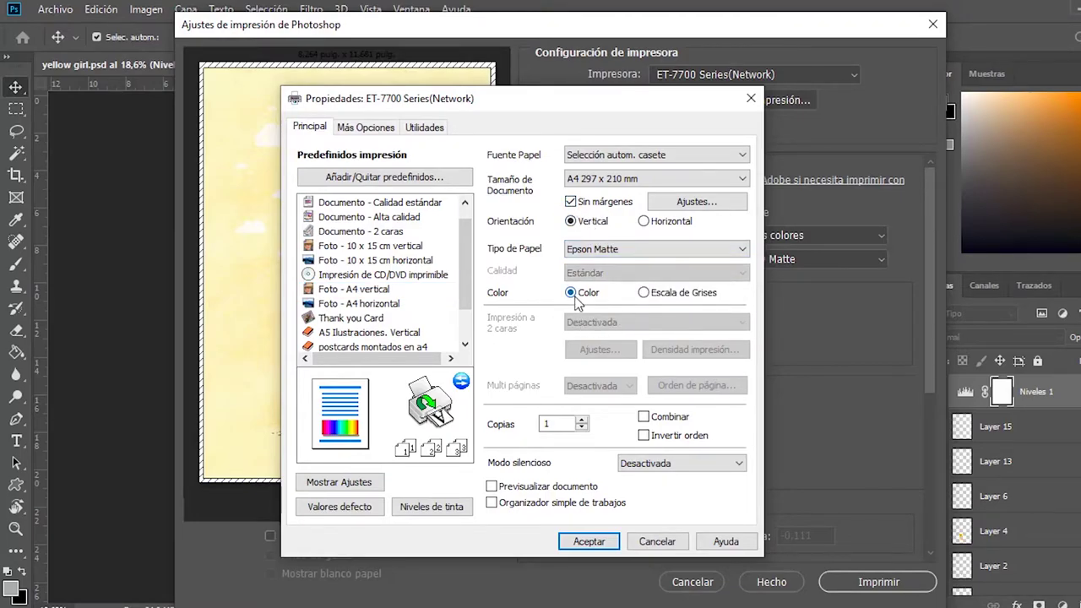
left_click(588, 542)
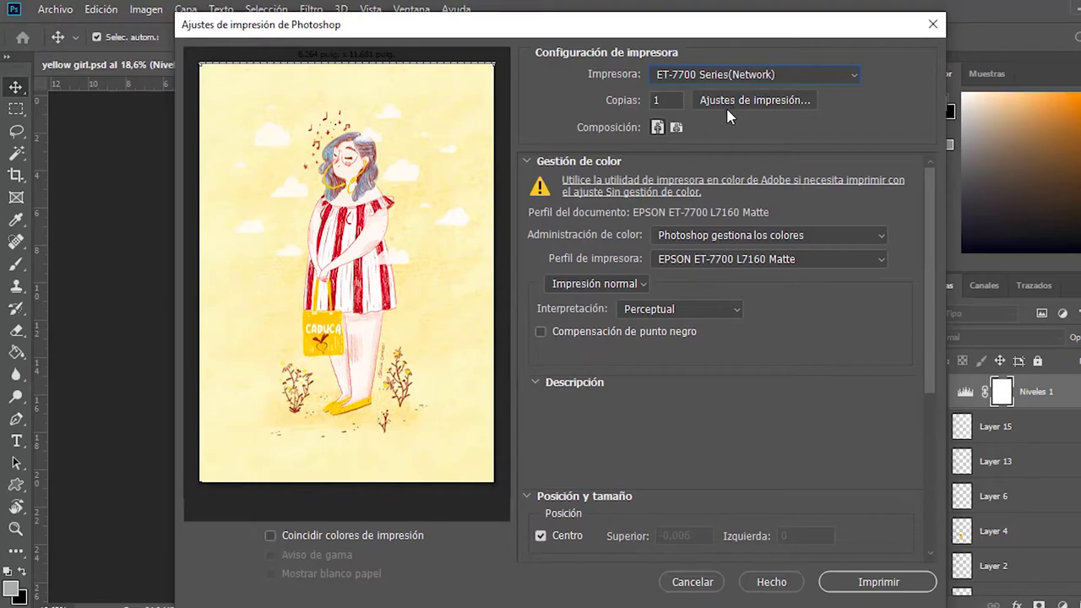
left_click(748, 240)
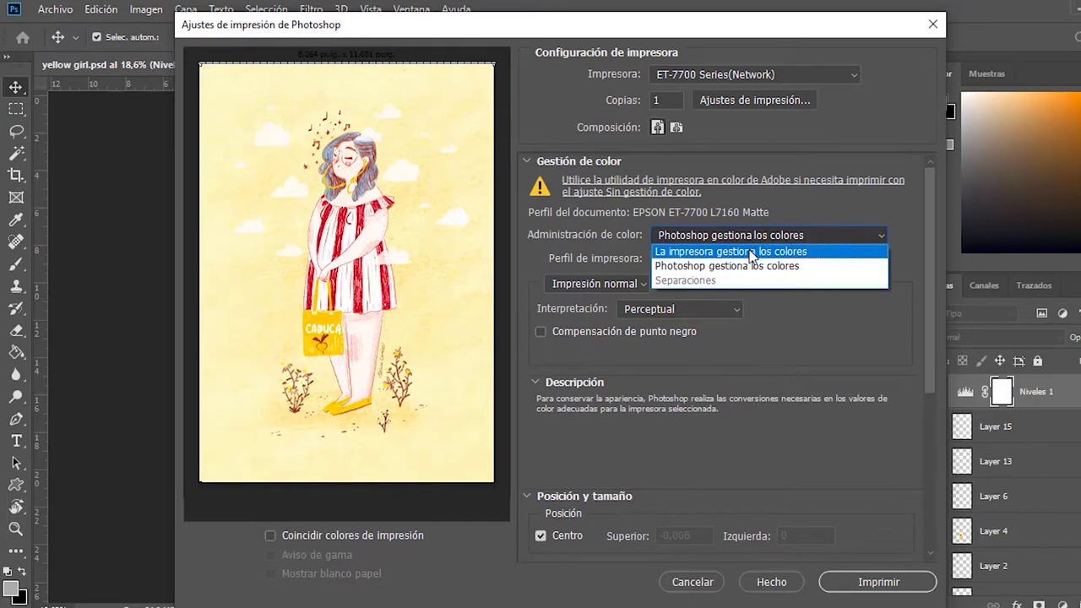
mouse_move(769, 235)
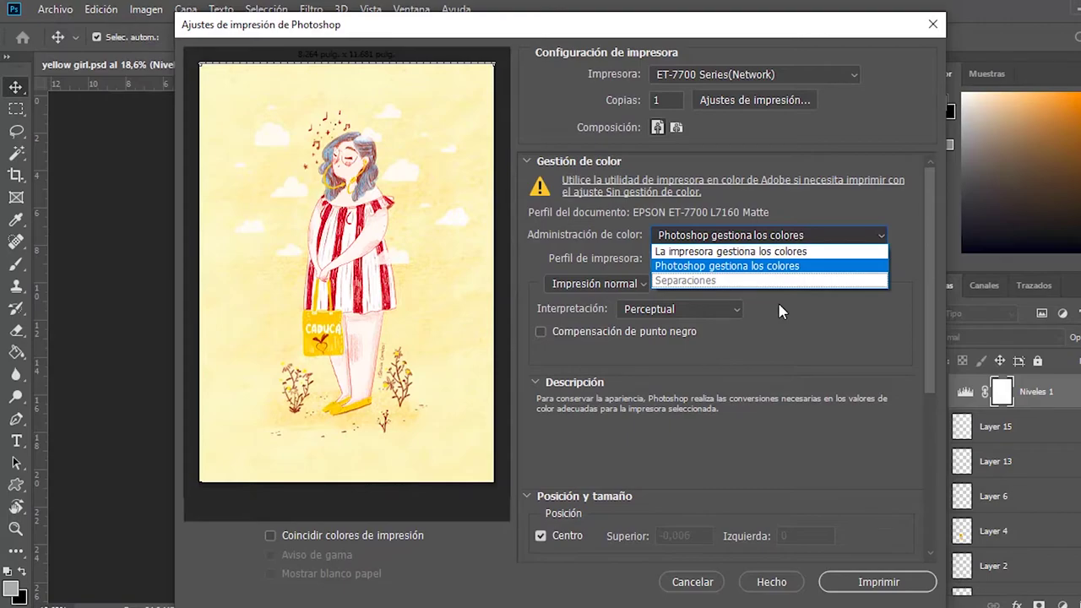
left_click(780, 311)
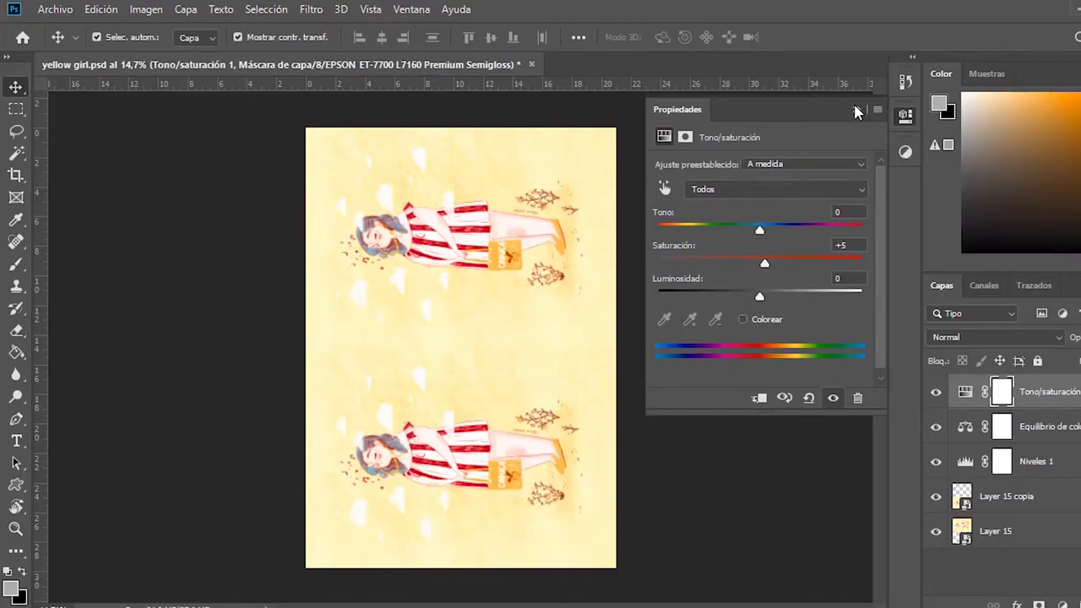
Switch to the two-up yellow girl layout and open its Print settings
left_click(854, 111)
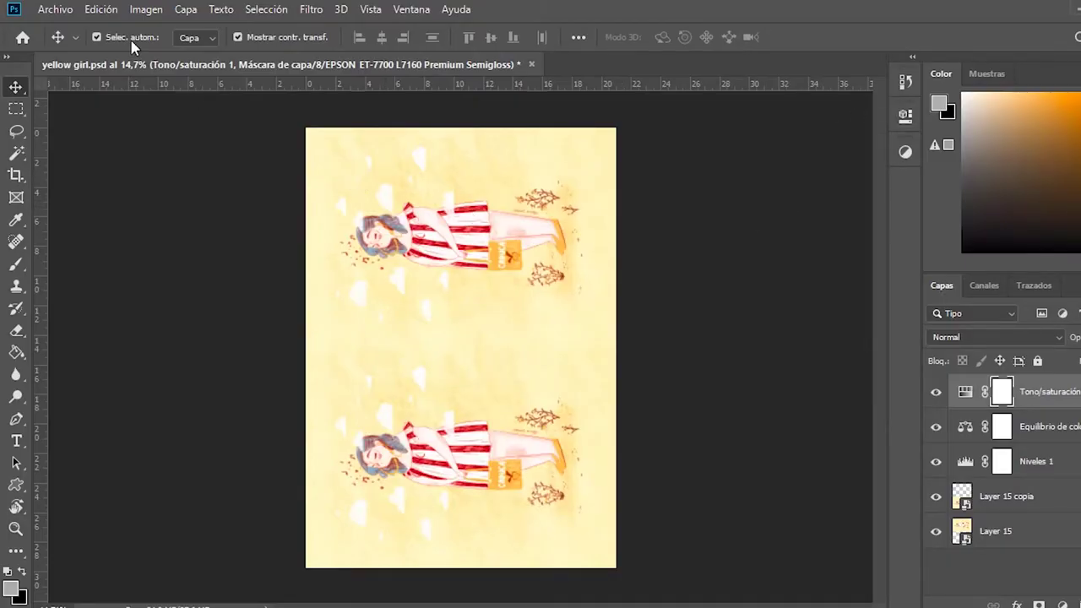
left_click(56, 9)
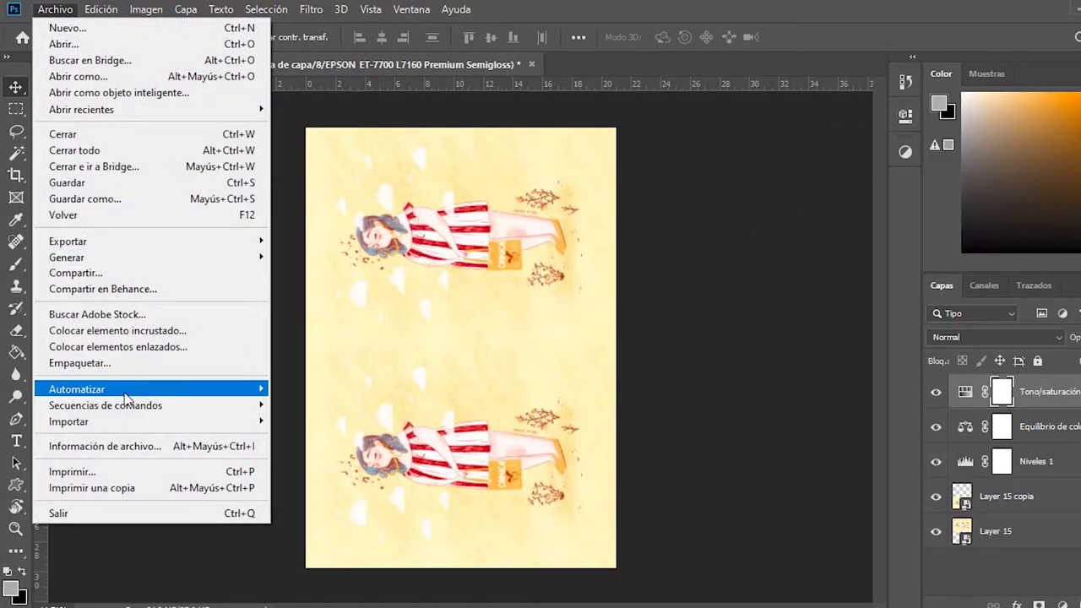
left_click(116, 475)
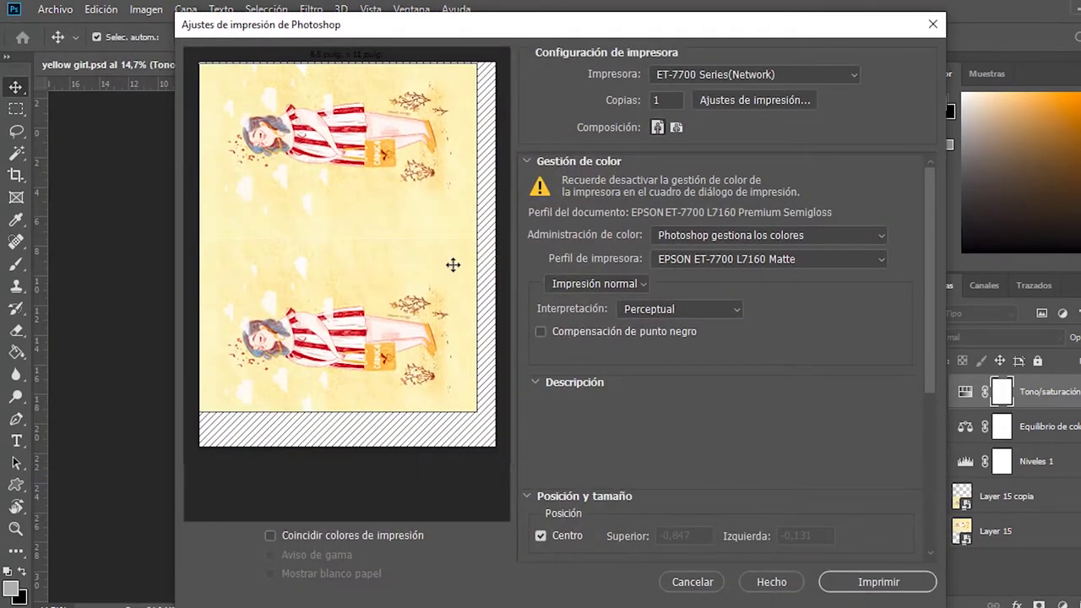
In the printer's own settings, choose Tipo de Papel Epson Premium Semigloss and Calidad Alta
left_click(728, 102)
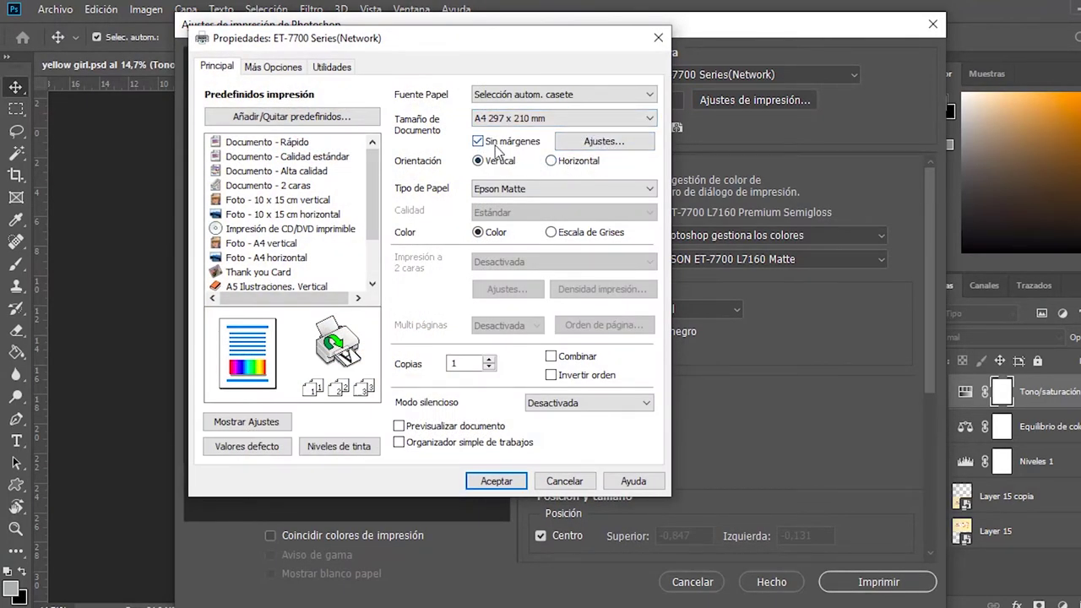
left_click(515, 189)
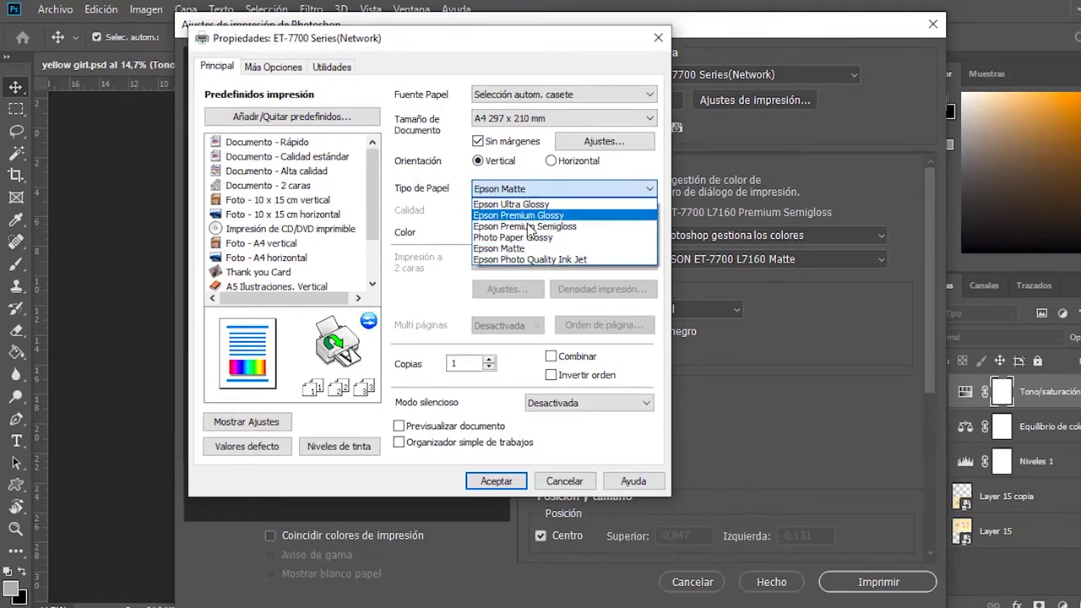
left_click(527, 224)
left_click(522, 215)
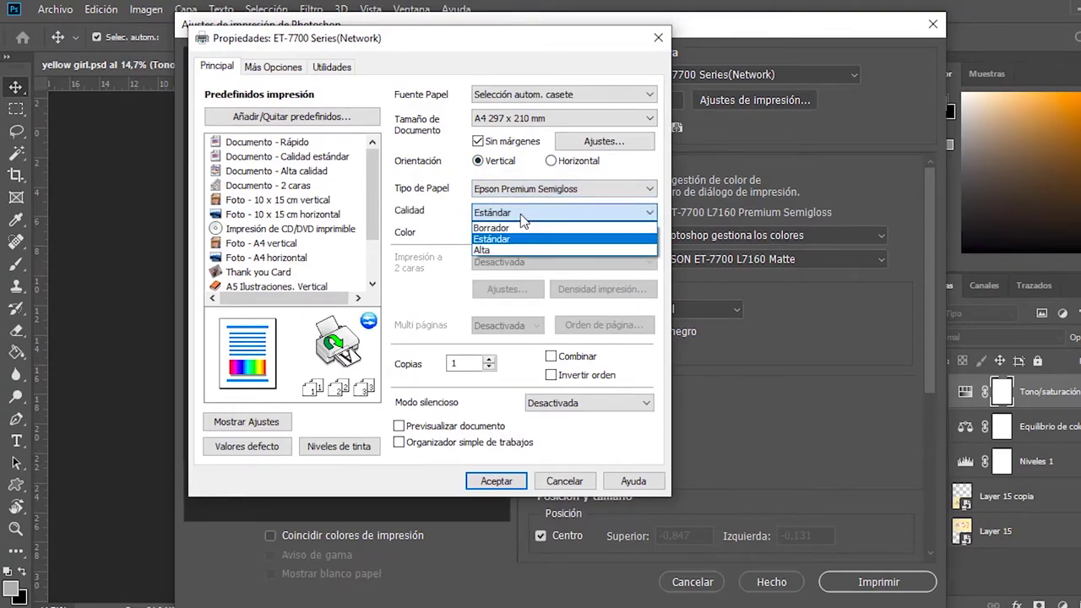
left_click(519, 245)
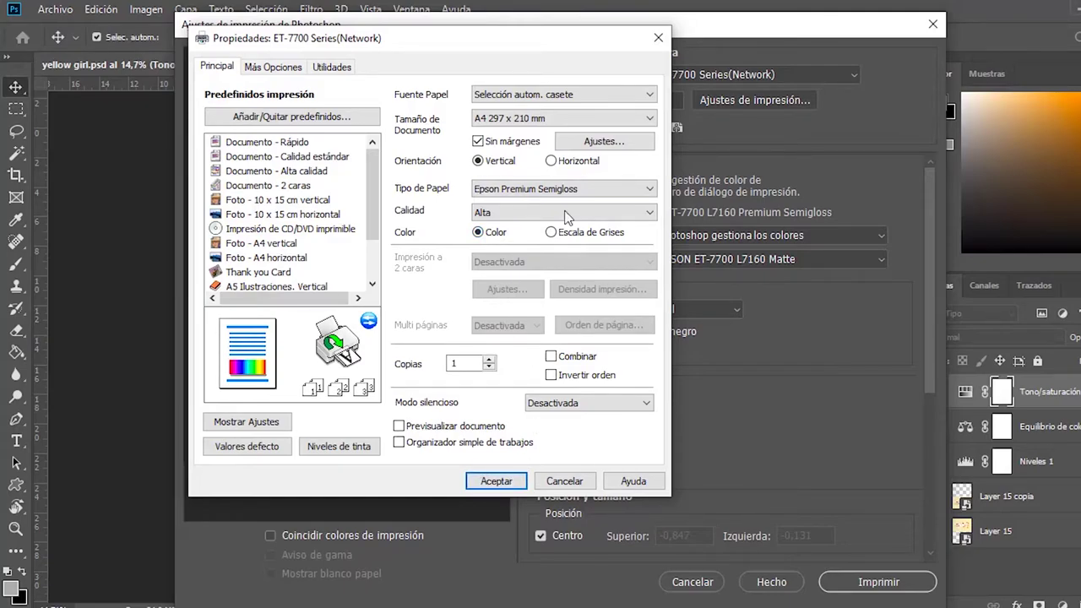
left_click(497, 482)
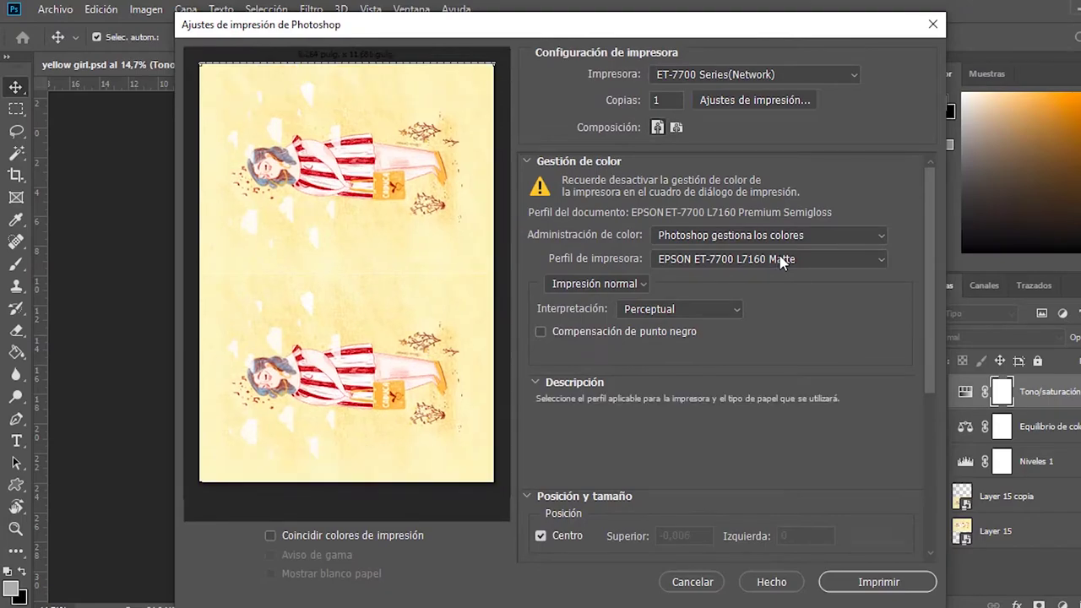
left_click(780, 260)
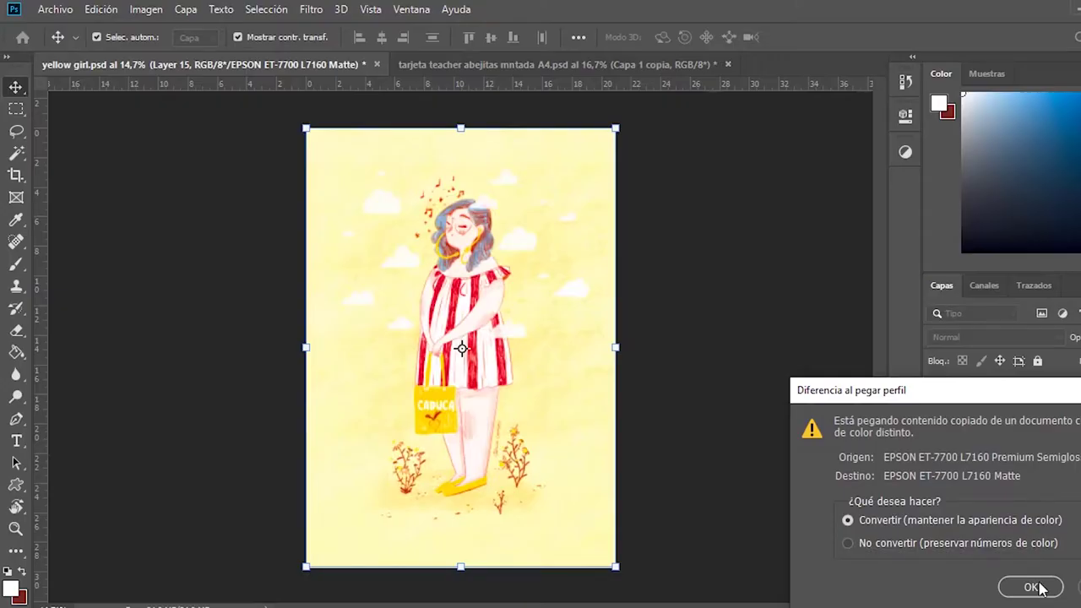
Paste the back-info panel into the lower-left quarter and scale the yellow girl illustration to about 50% in the lower-right quarter
left_click(1033, 586)
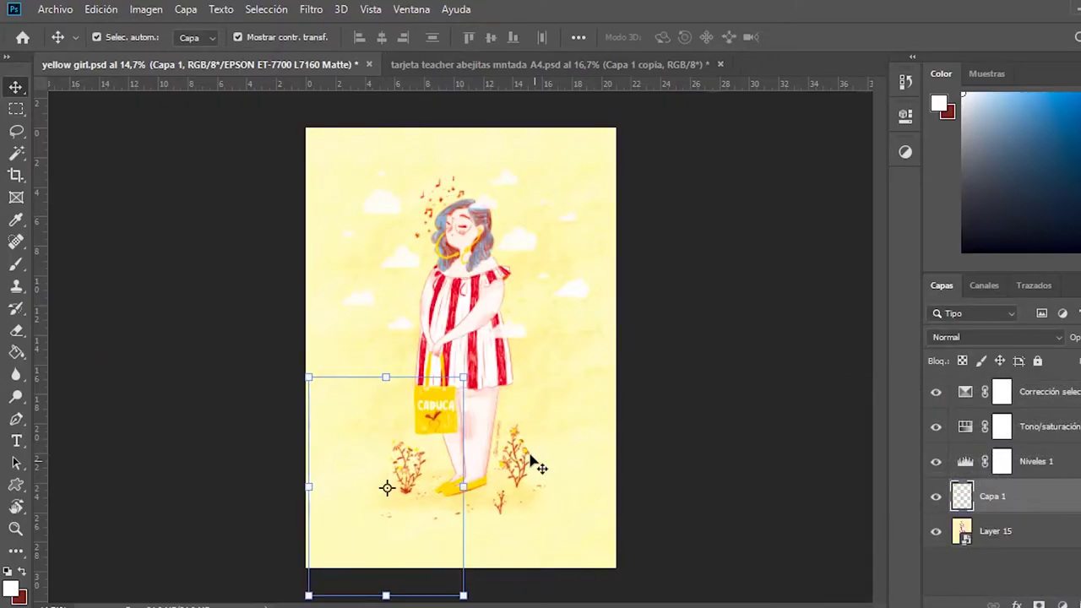
left_click_drag(427, 473, 424, 443)
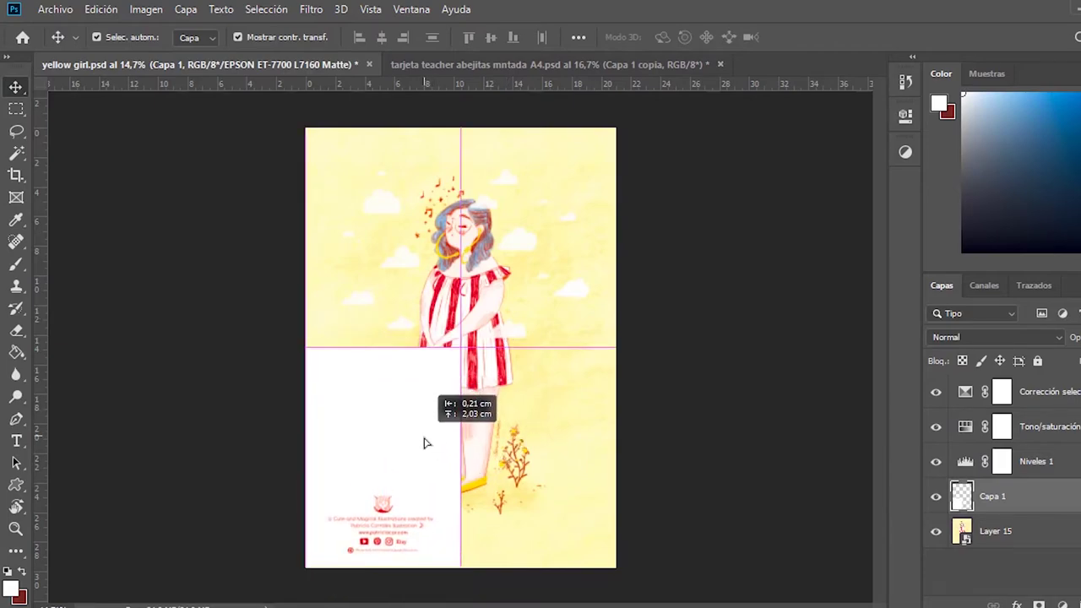
left_click(518, 314)
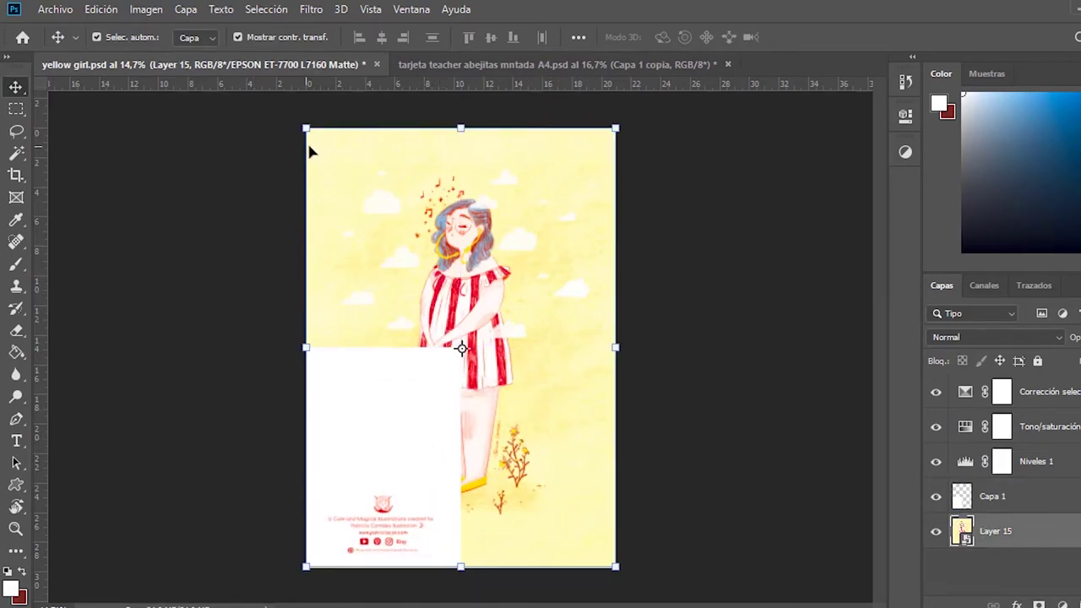
left_click_drag(309, 129, 462, 350)
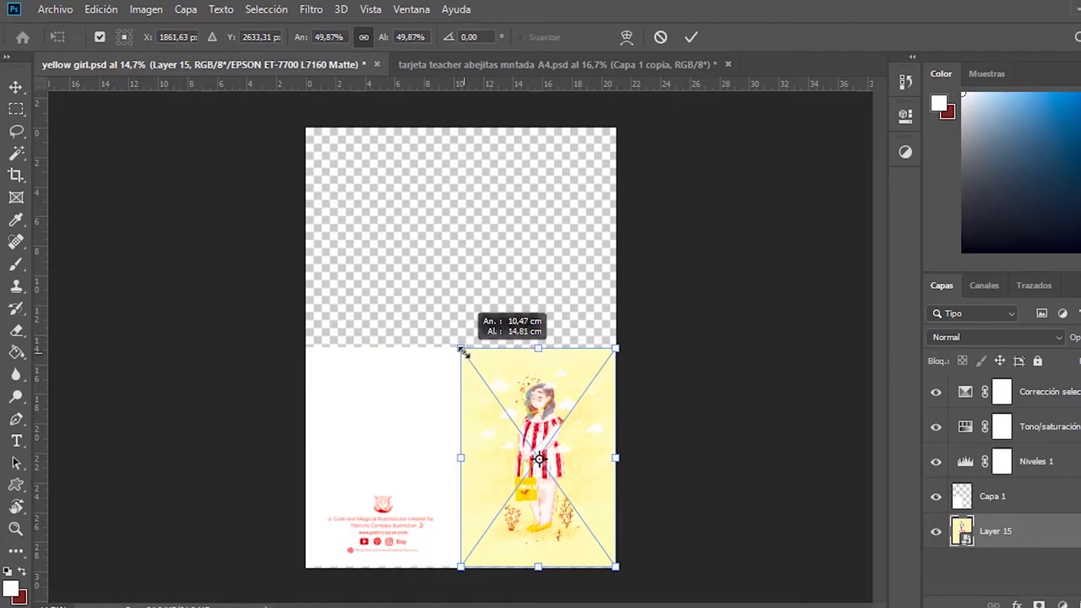
left_click_drag(462, 350, 465, 354)
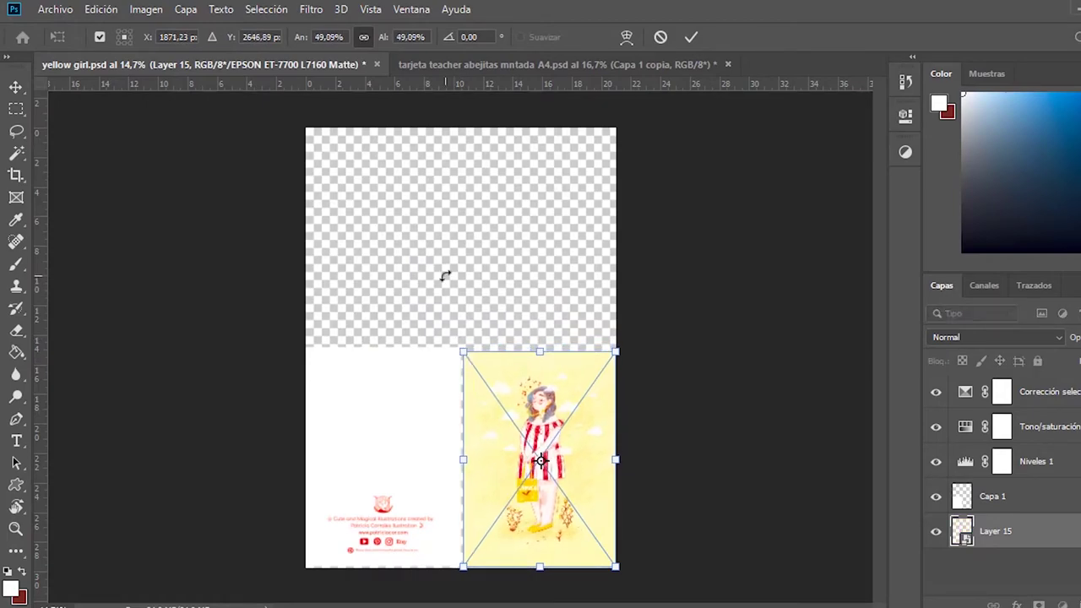
key("Return")
left_click(557, 180)
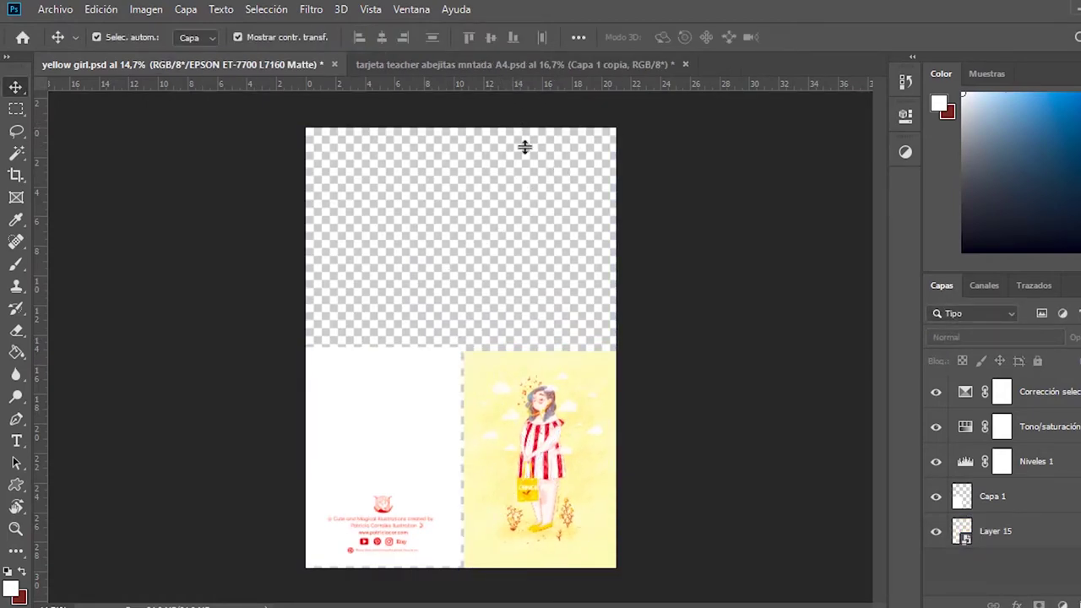
Add a horizontal guide across the page middle and align the illustration's top edge to it
left_click_drag(524, 147, 527, 347)
left_click(461, 357)
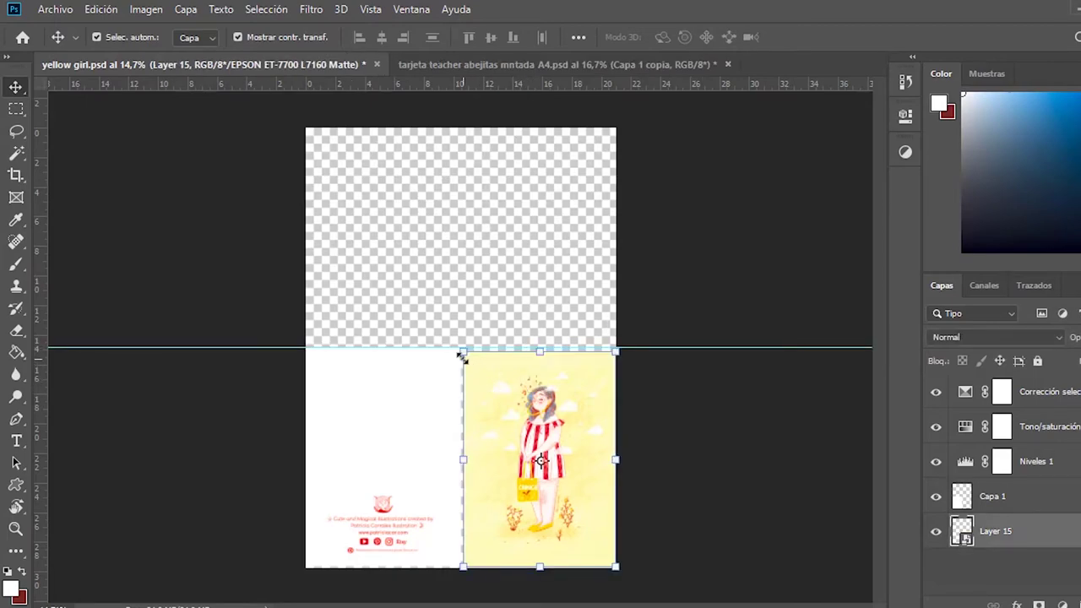
left_click_drag(462, 357, 456, 348)
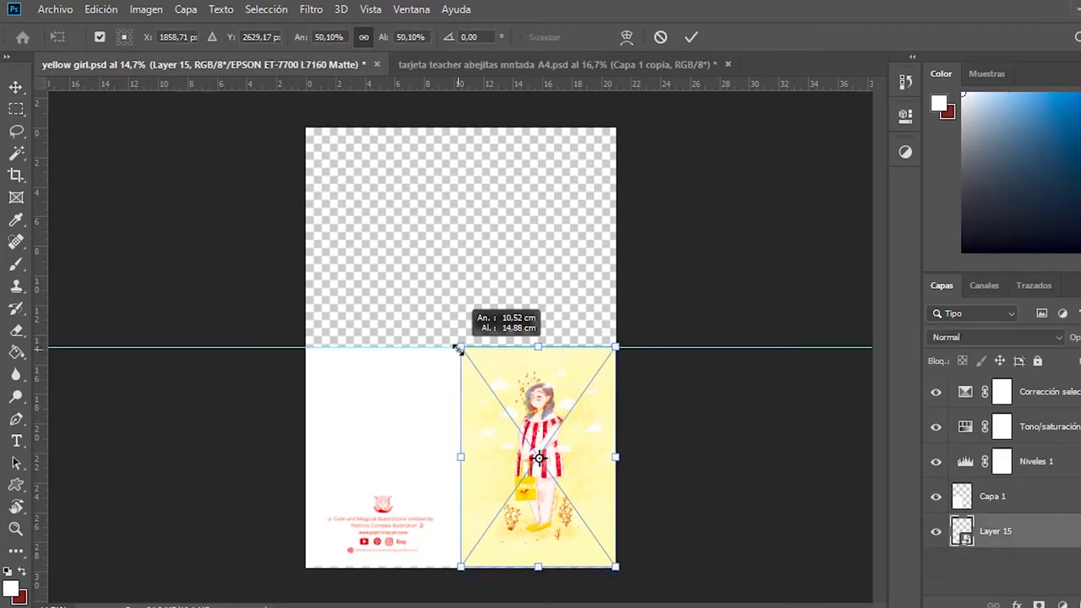
left_click_drag(575, 402, 415, 245)
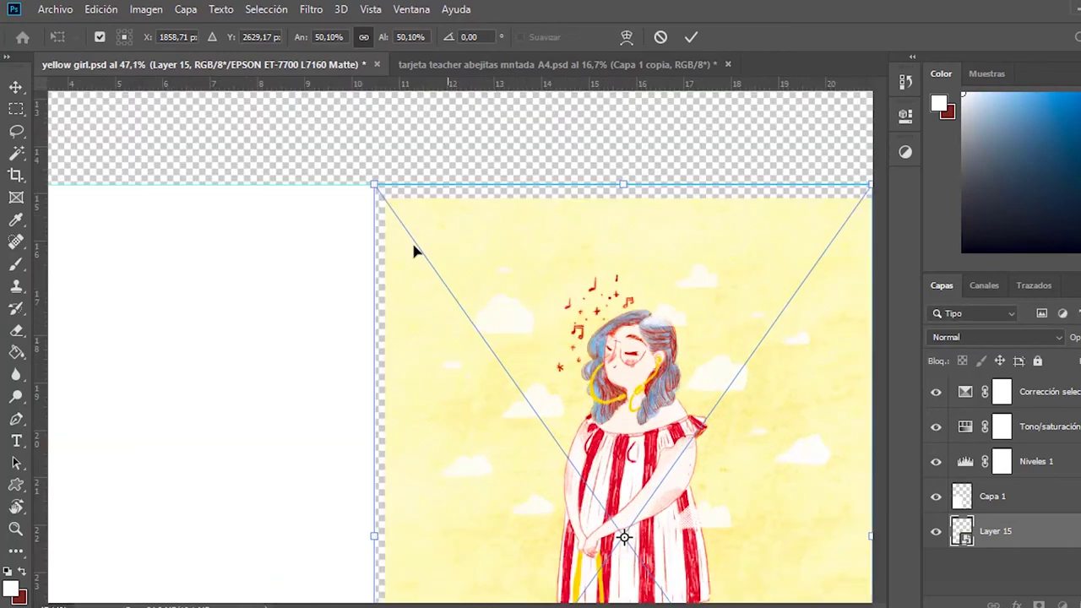
scroll(386, 205, "down", 5)
scroll(421, 297, "right", 4)
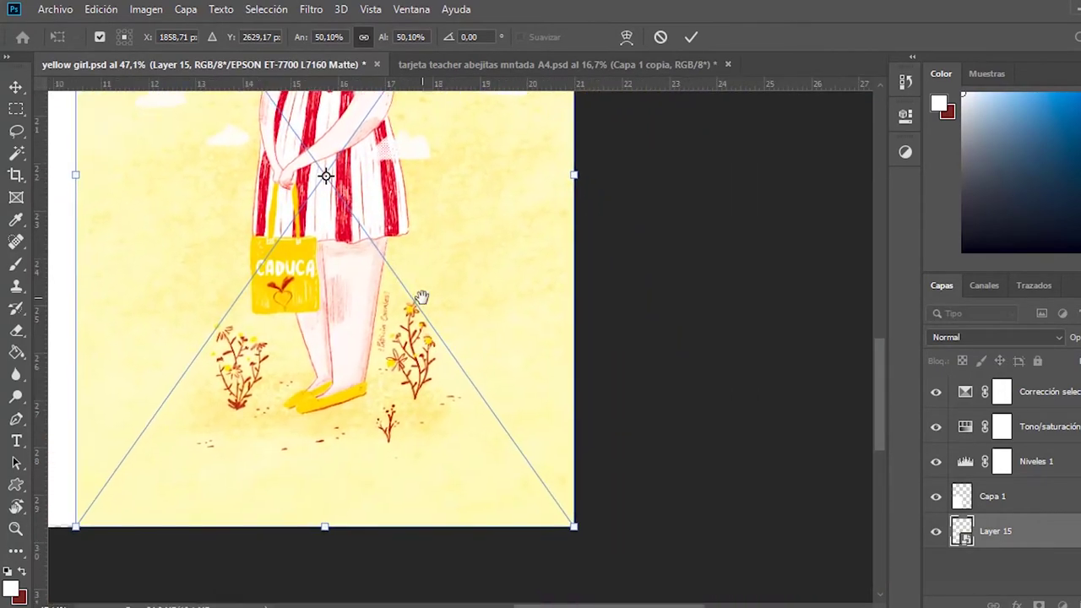
scroll(420, 287, "down", 3)
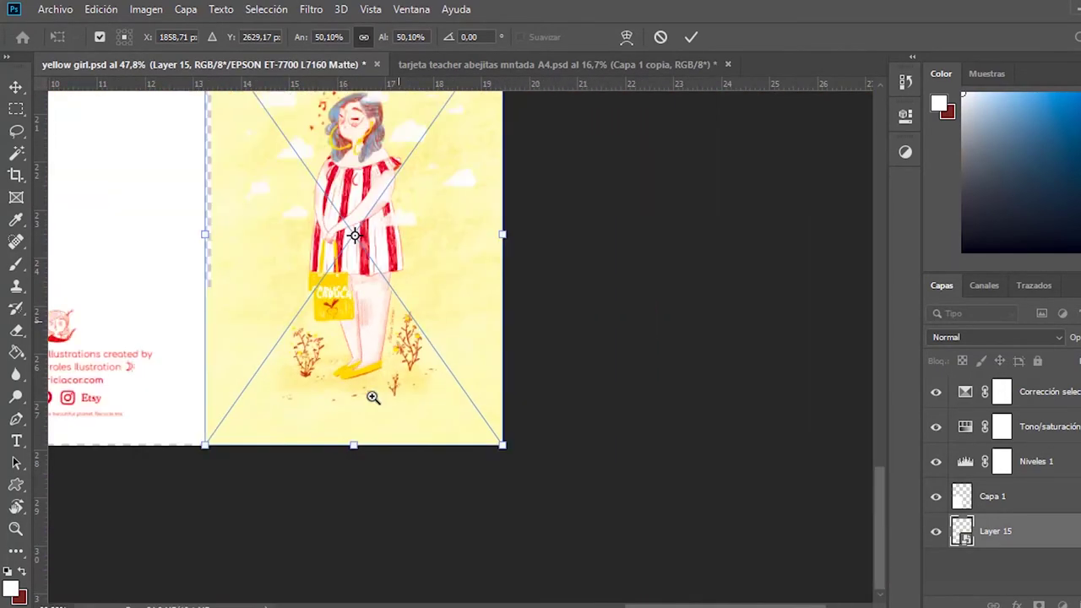
scroll(392, 341, "up", 5)
scroll(392, 341, "left", 2)
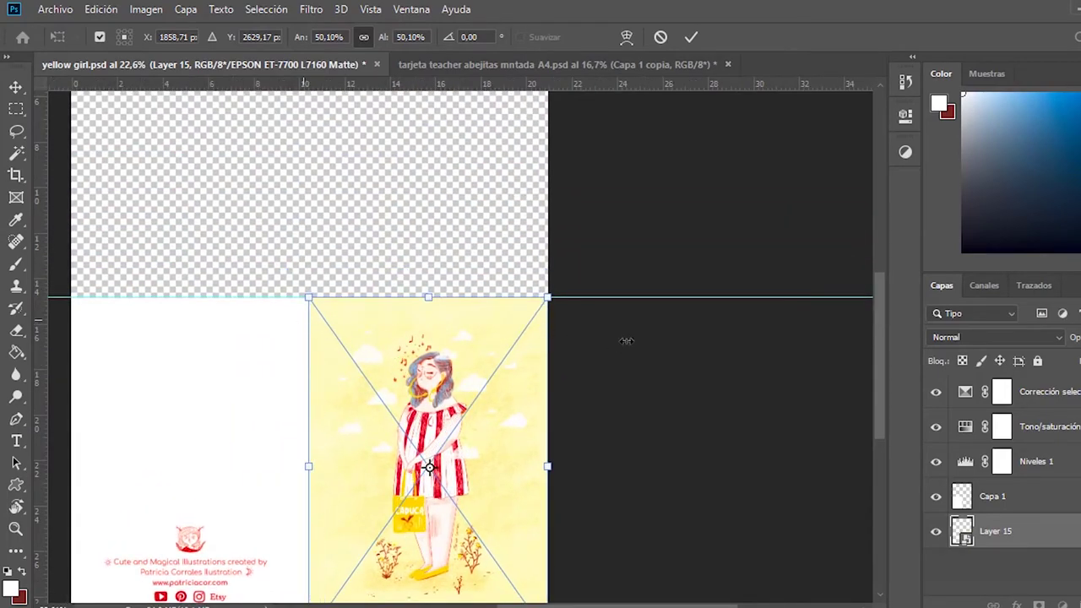
scroll(526, 338, "down", 1)
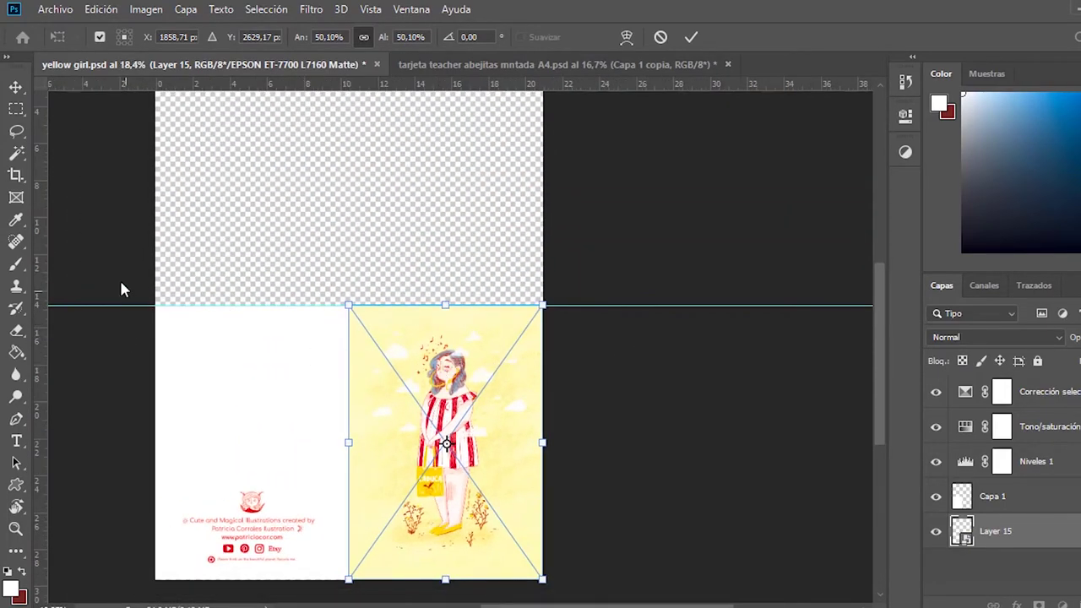
double_click(448, 445)
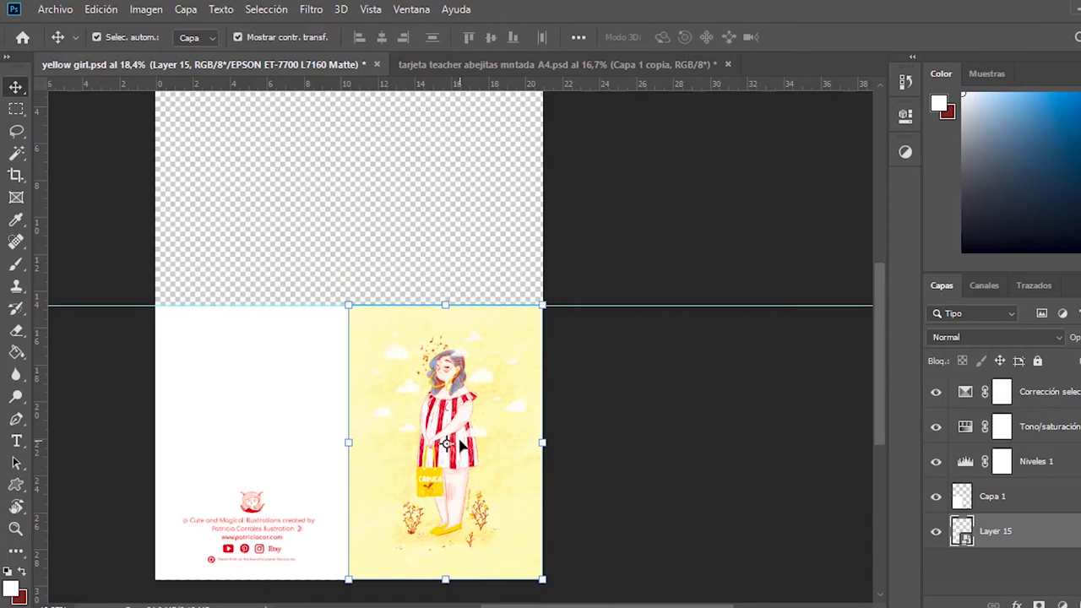
Alt-drag copies of Capa 1 and Layer 15 into the top half, stacking a second identical card
left_click(19, 128)
key("v")
left_click_drag(110, 352, 391, 486)
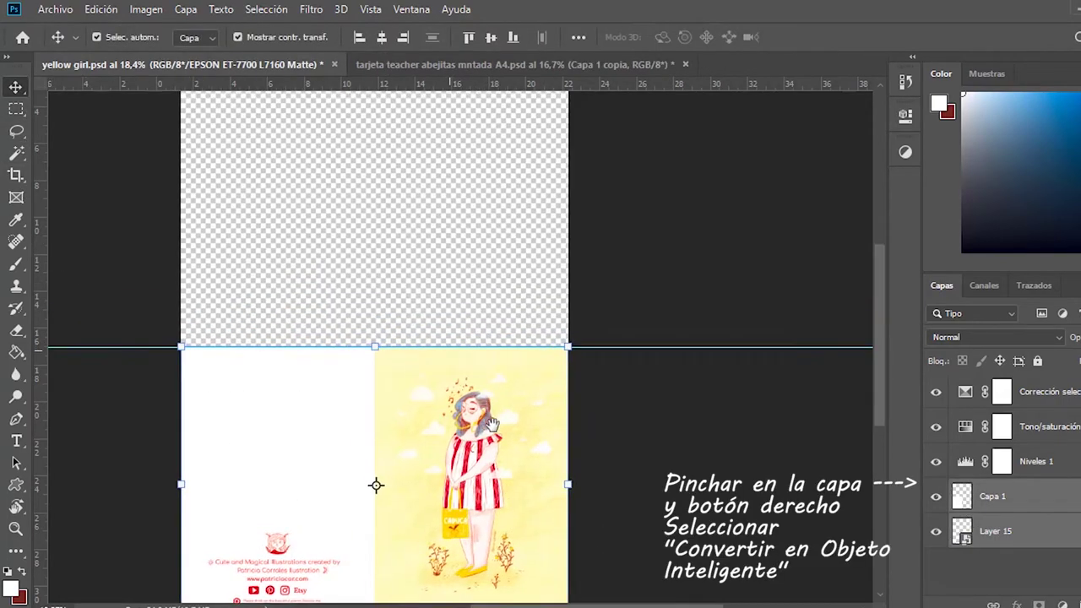
mouse_move(447, 348)
left_mouse_down()
mouse_move(474, 297)
mouse_move(485, 149)
left_mouse_up()
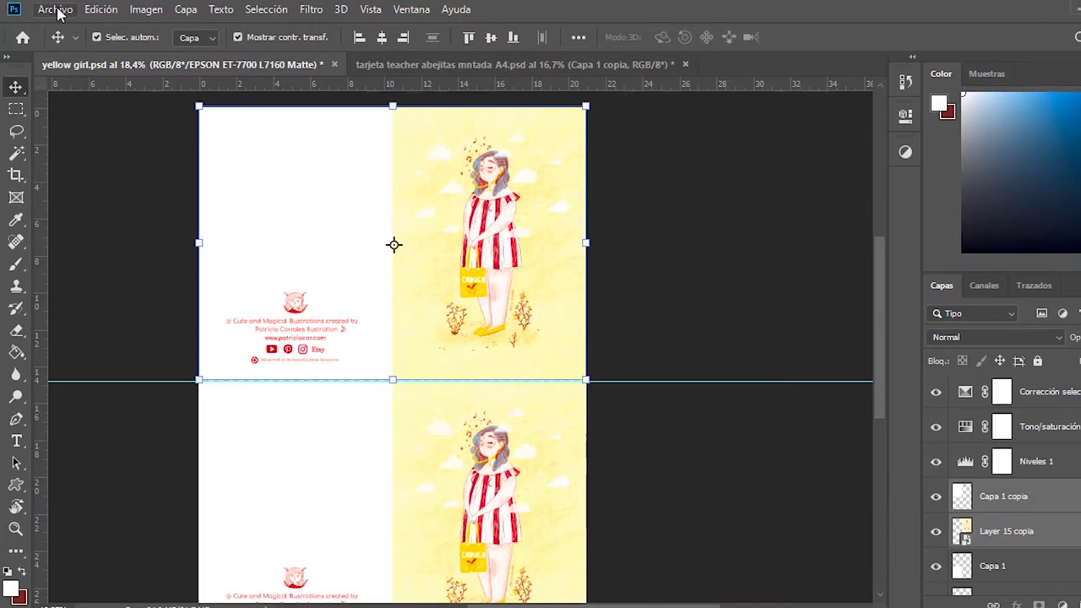
left_click_drag(250, 182, 251, 195)
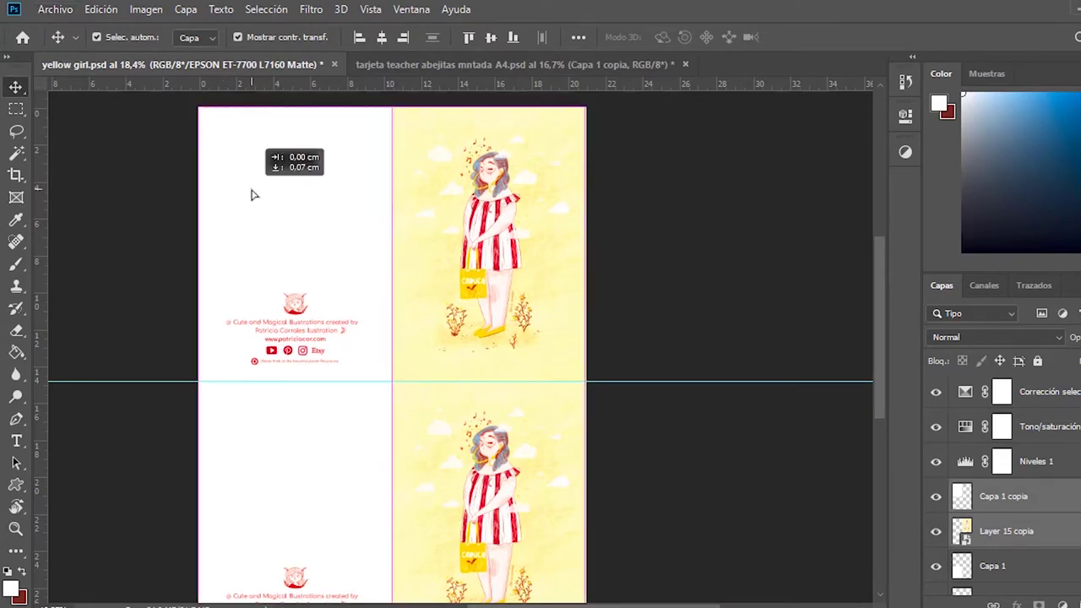
left_click(56, 9)
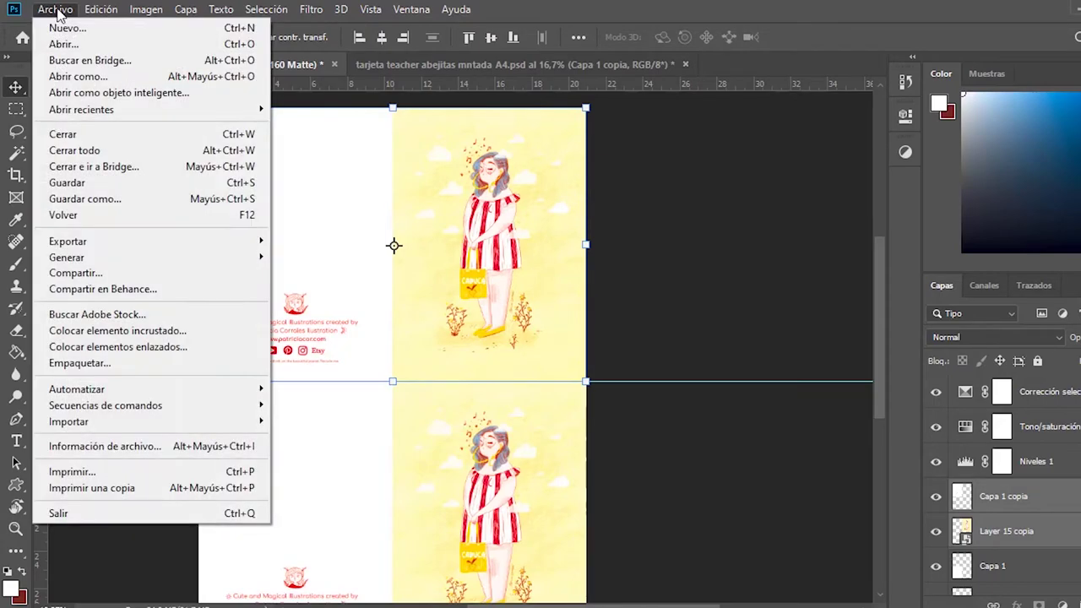
left_click(171, 474)
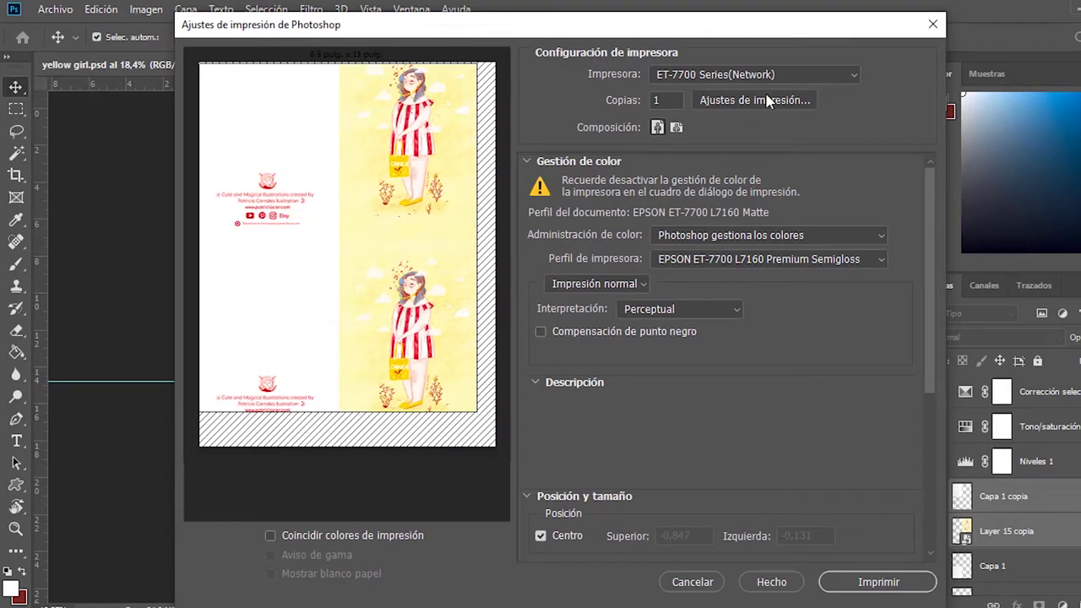
Choose Tipo de Papel Epson Matte in the printer settings and Perfil de impresora EPSON ET-7700 L7160 Matte
left_click(768, 103)
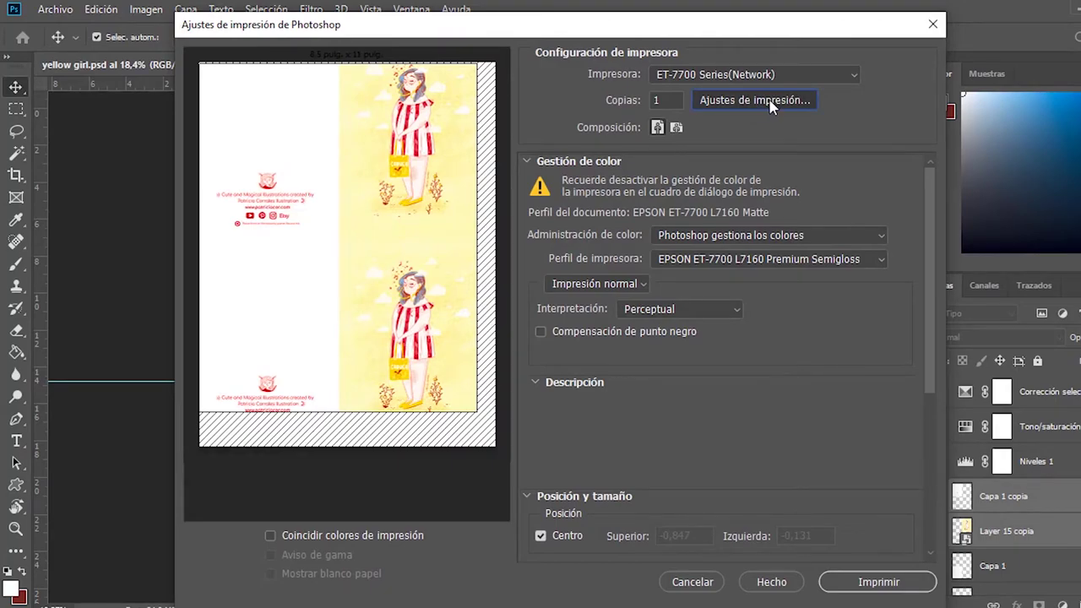
left_click(770, 102)
left_click(599, 190)
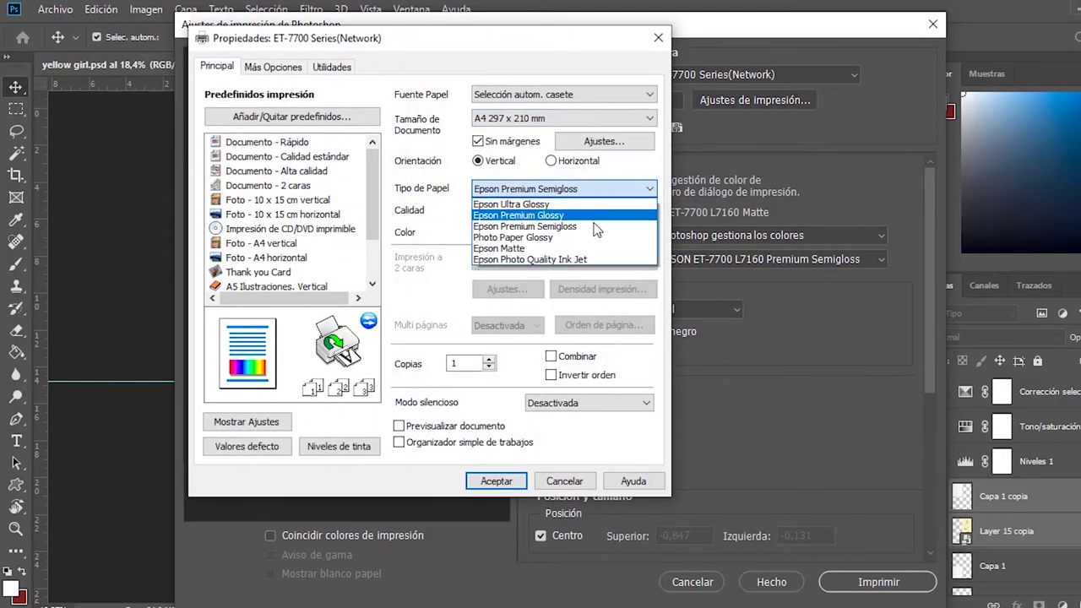
left_click(579, 249)
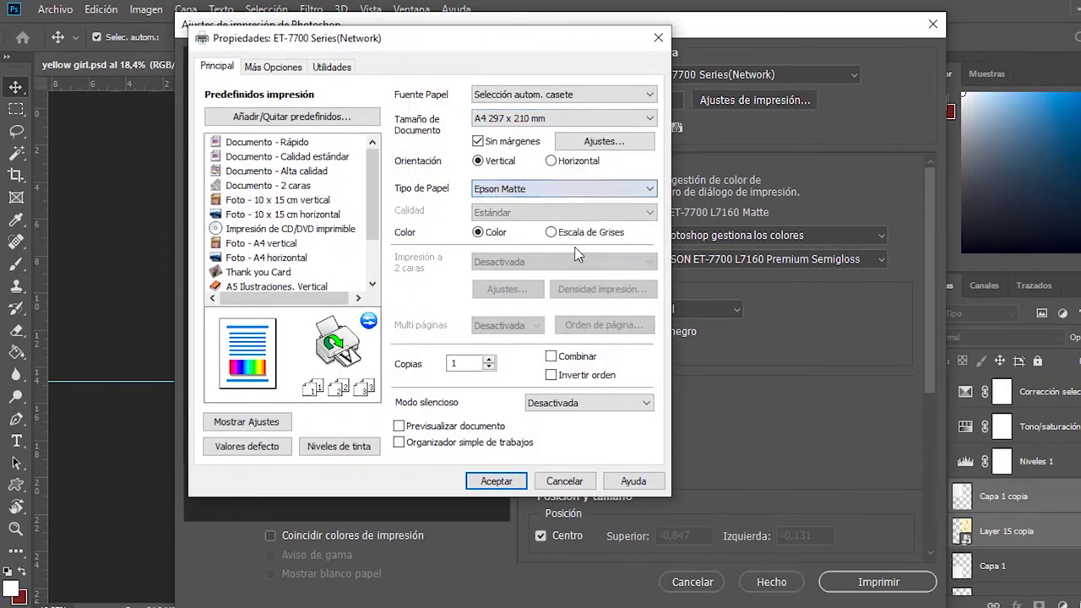
left_click(499, 484)
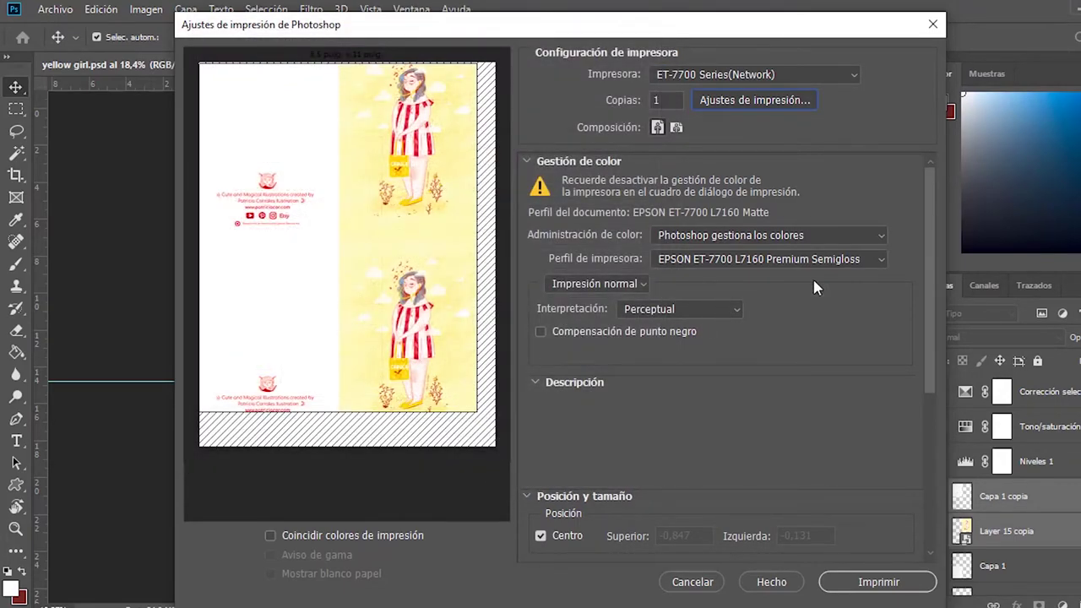
left_click(808, 262)
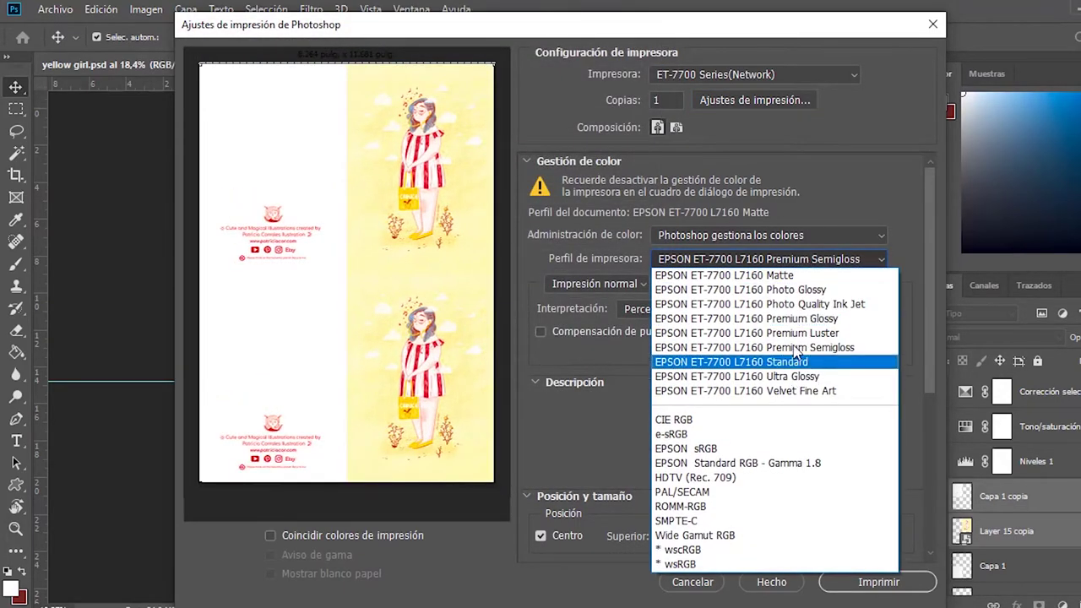
left_click(794, 276)
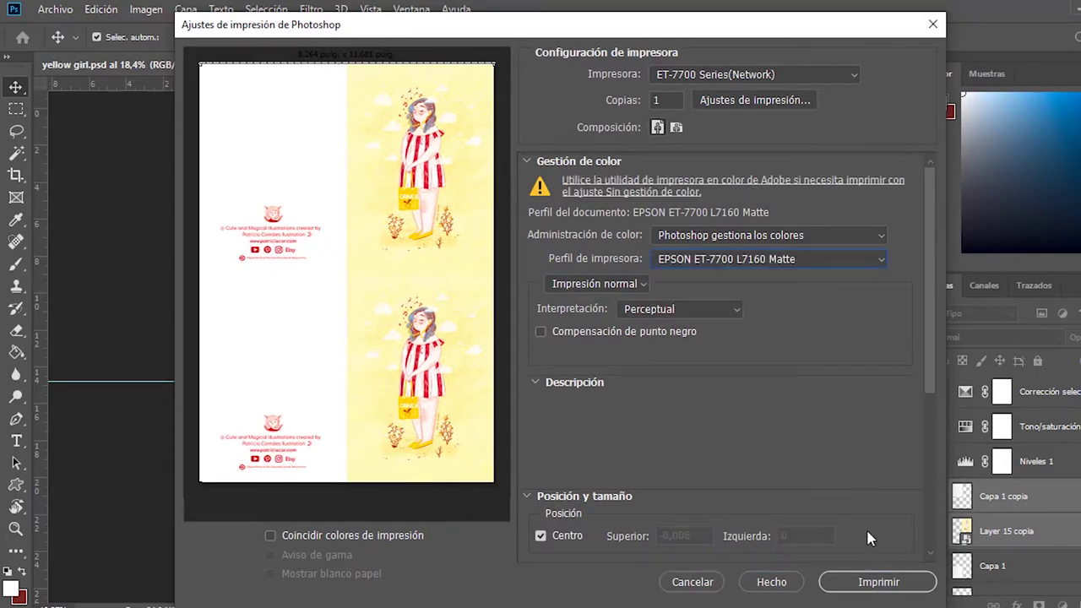